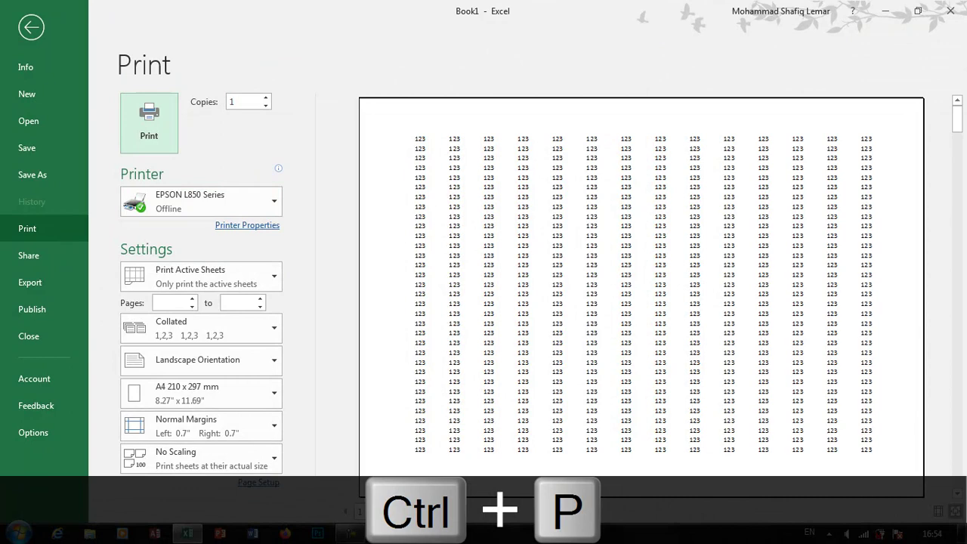
Step: Page through the print preview of the worksheet up to page 9 and return to the sheet
click(408, 511)
click(408, 511)
click(408, 511)
click(408, 511)
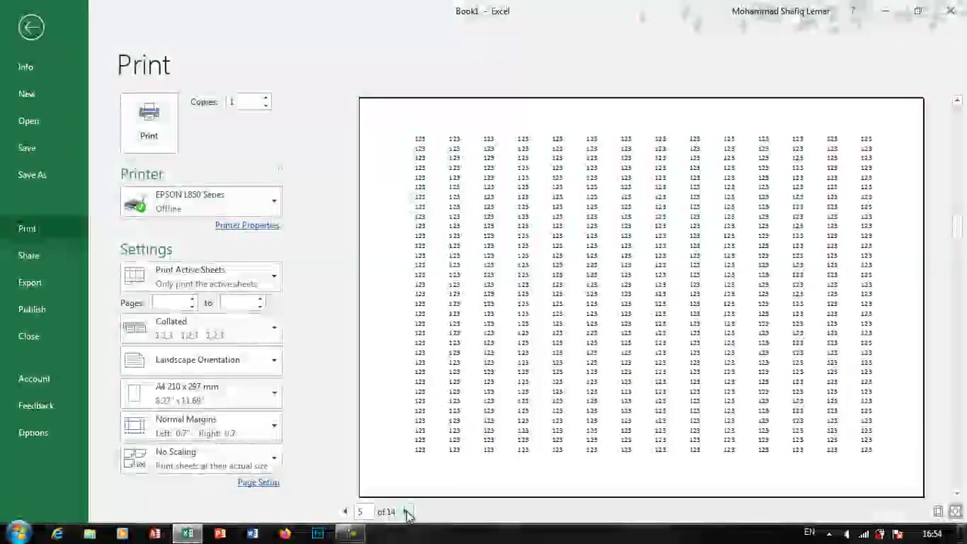
click(408, 511)
click(408, 511)
click(408, 511)
click(408, 511)
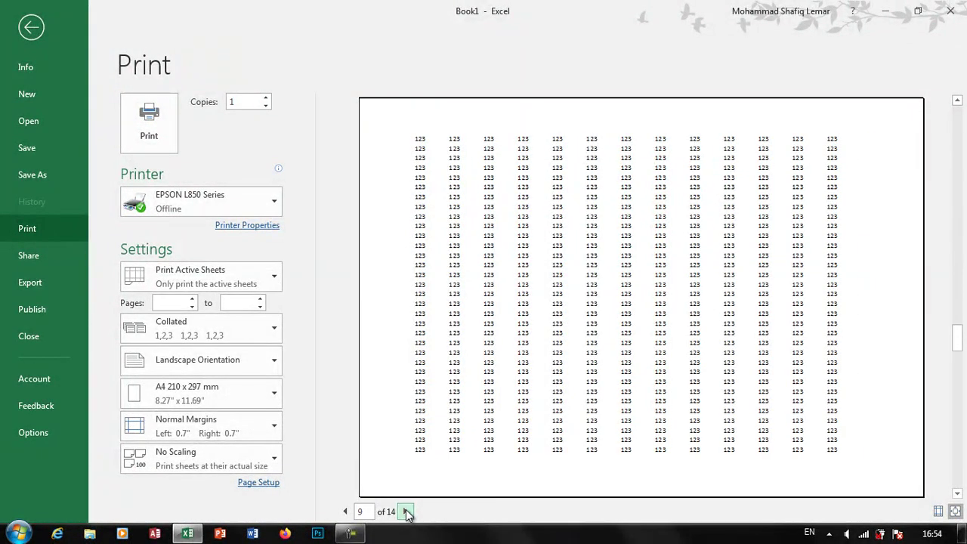
click(31, 29)
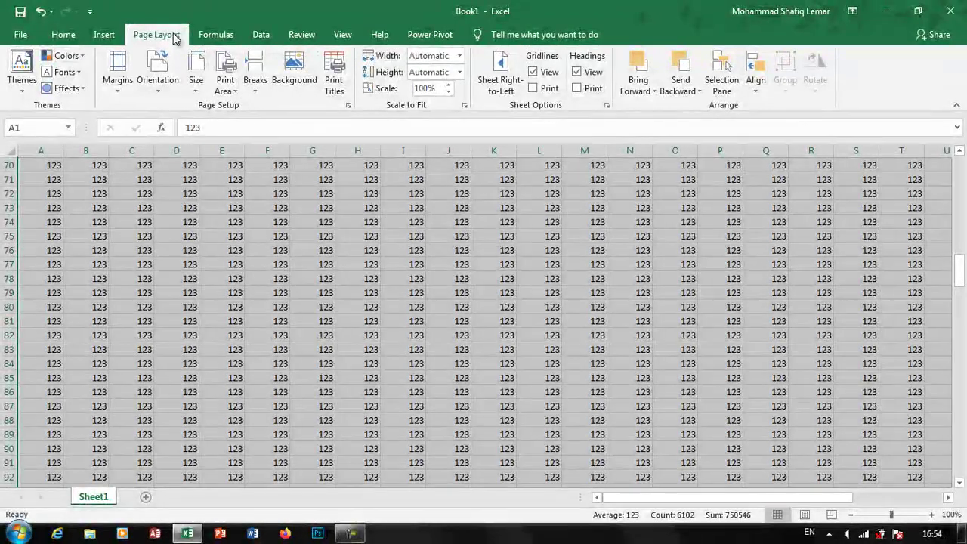
Step: Apply the Wisp theme to the workbook and look over the available theme effects
click(213, 360)
scroll(153, 332, up, 20)
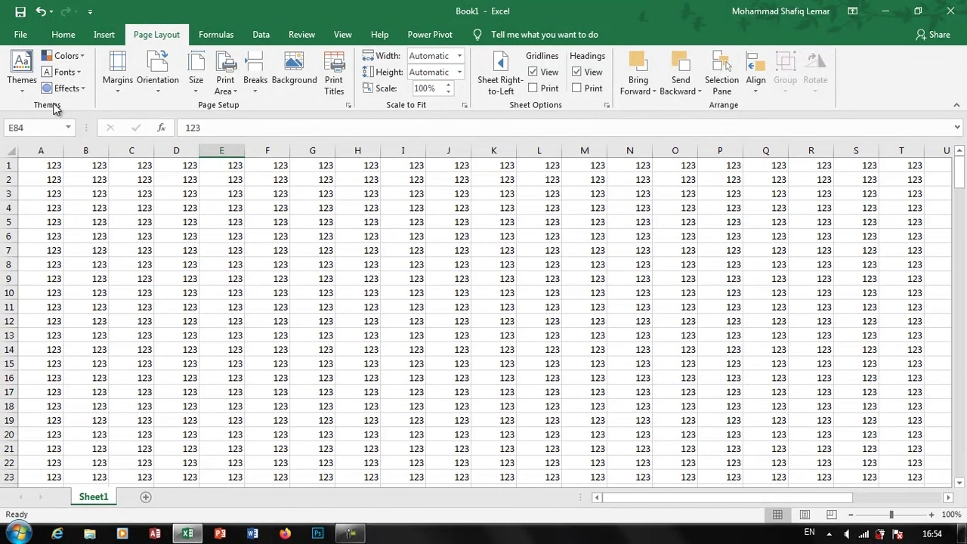
click(22, 76)
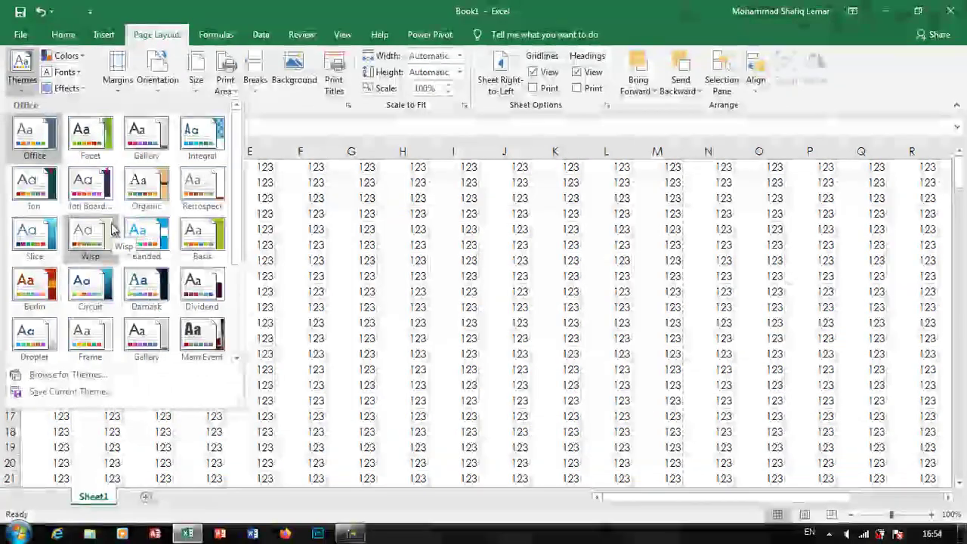
click(112, 230)
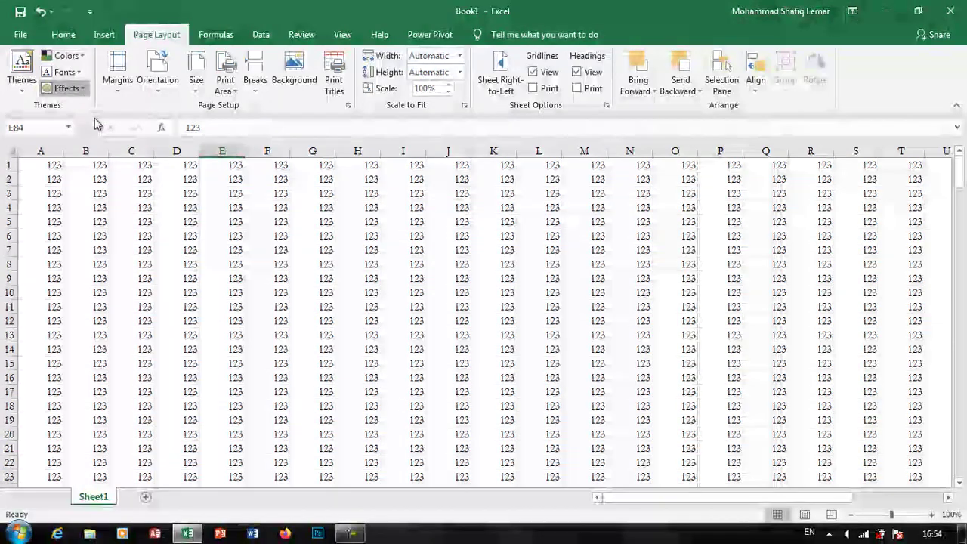
click(65, 88)
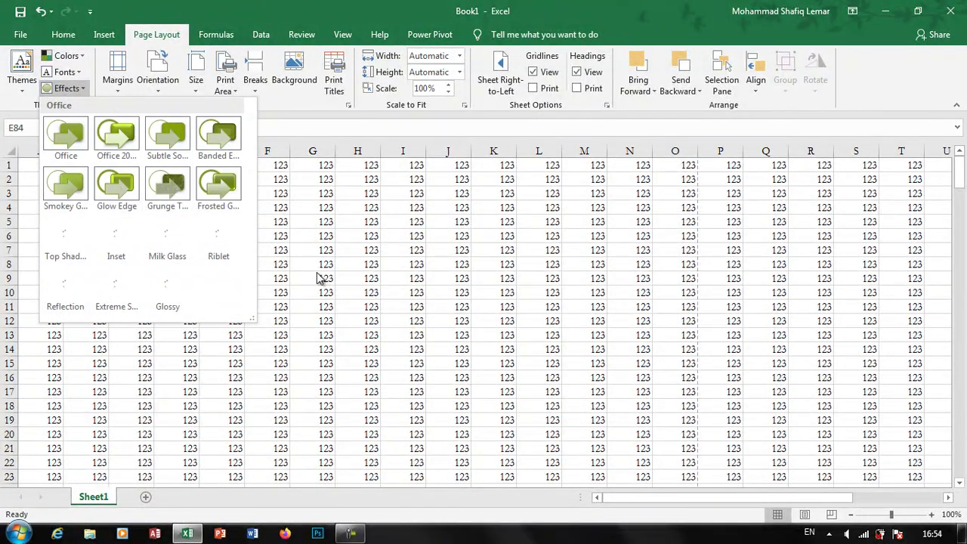
click(345, 295)
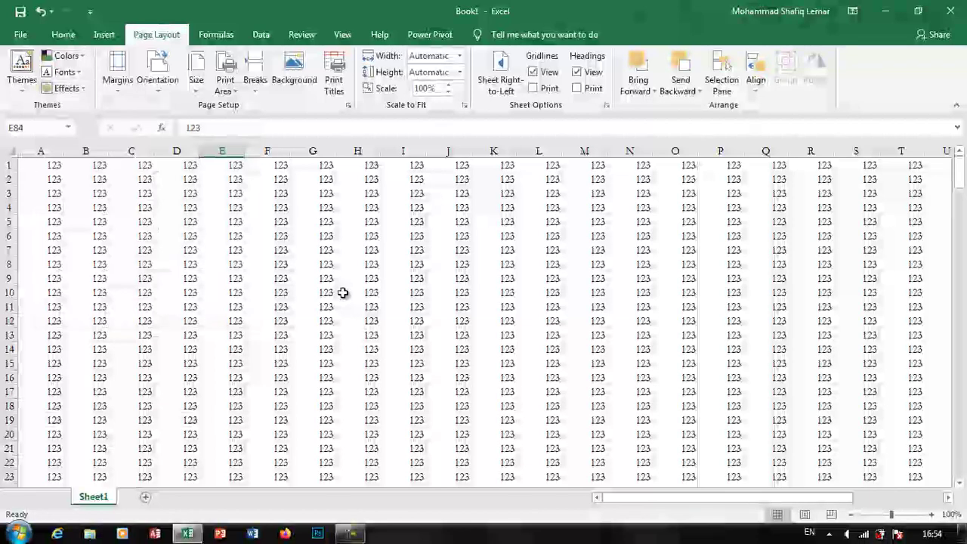
Step: Set the page margins to Narrow and check the layout in the print preview
click(119, 92)
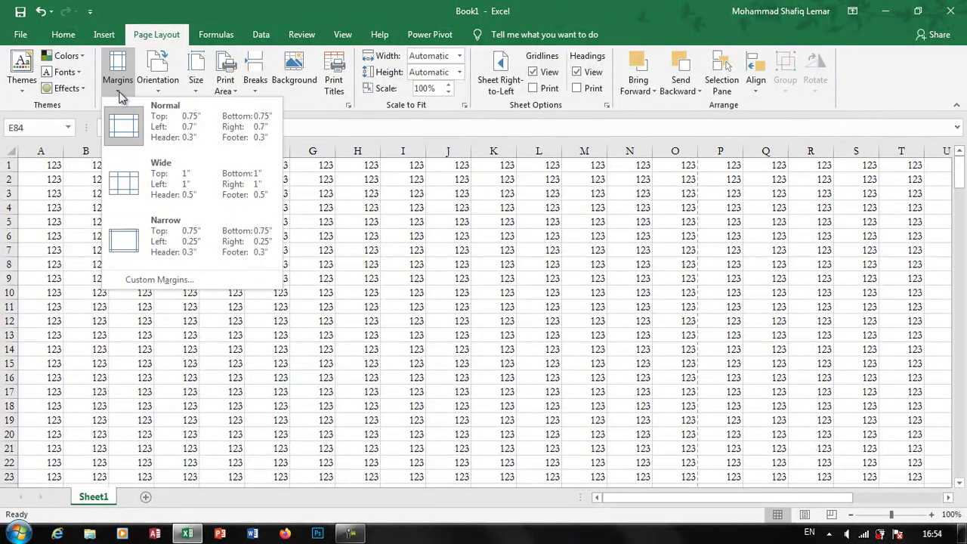
click(140, 233)
key(ctrl+p)
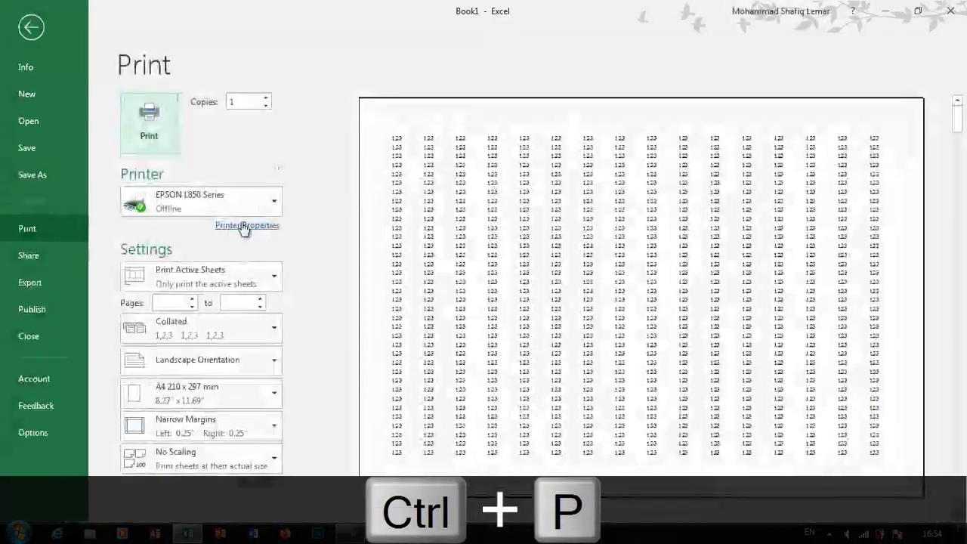
click(30, 29)
Step: Set the page margins to Wide and check the layout in the print preview
click(117, 68)
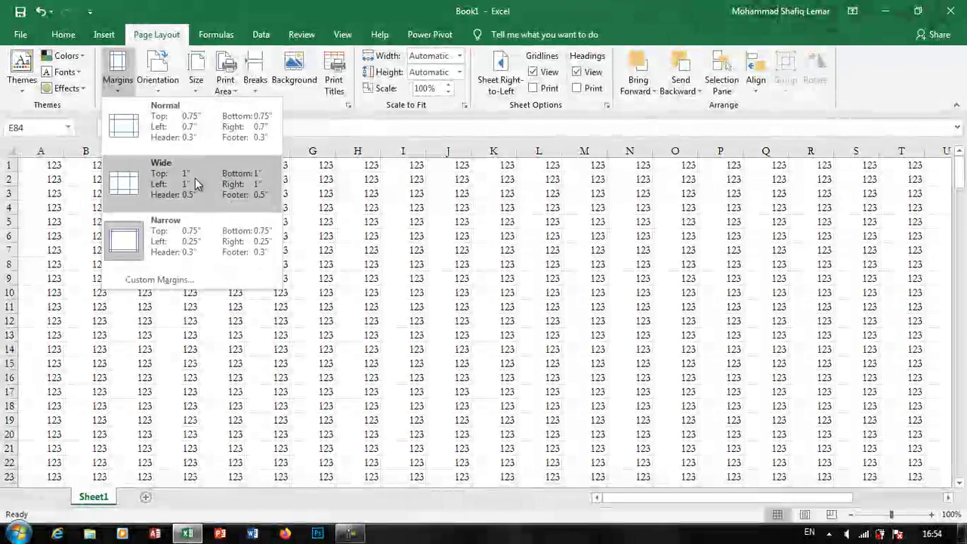
click(195, 178)
key(ctrl+p)
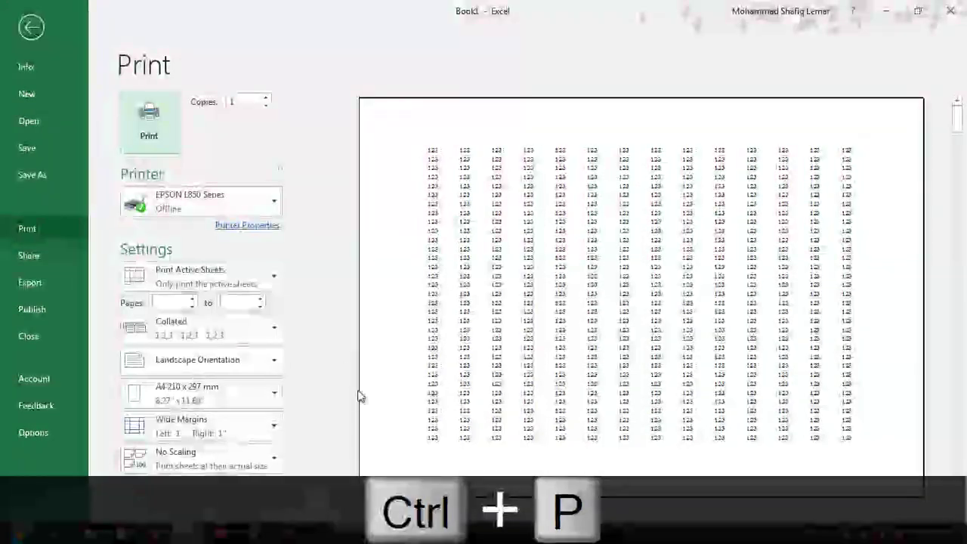
key(Escape)
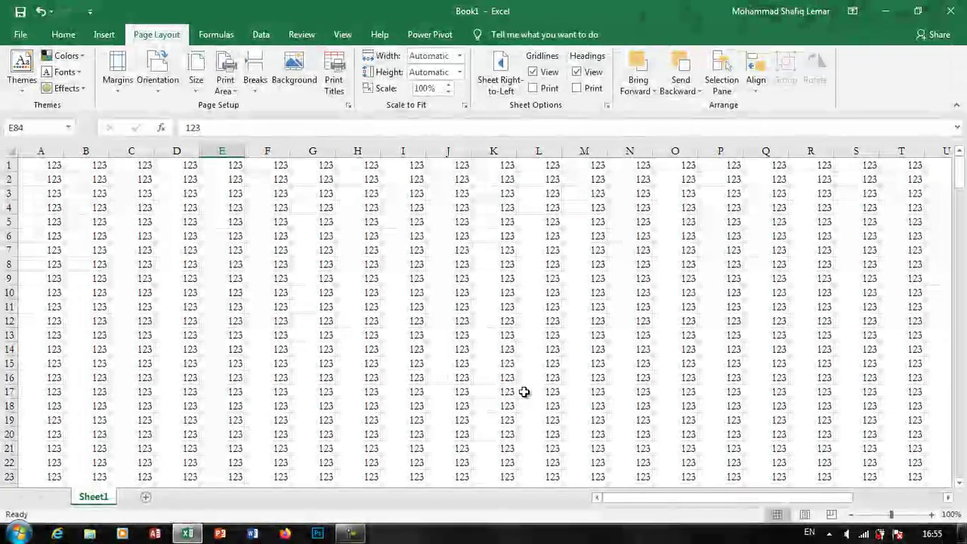
Step: Show the sheet in Page Layout view at 55% zoom, starting from the first rows
click(805, 514)
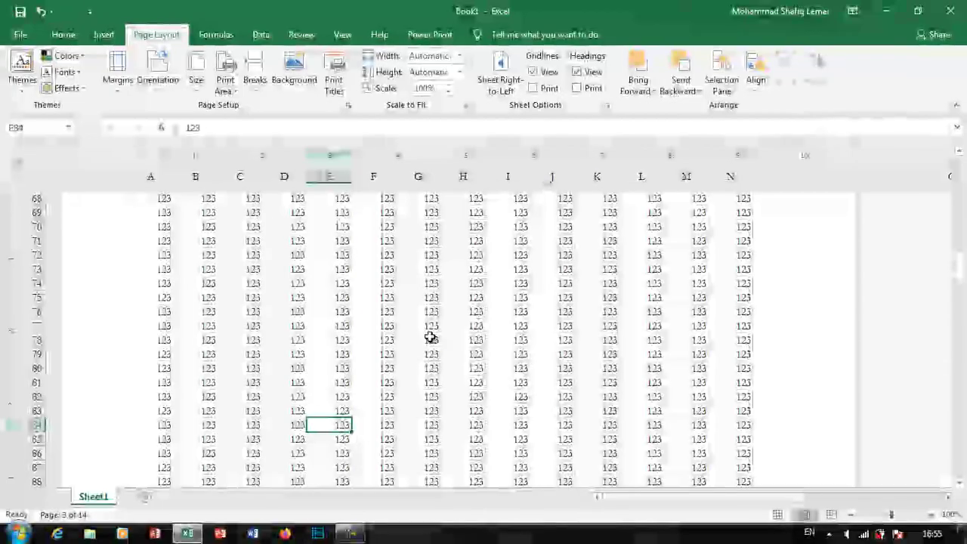
click(458, 266)
scroll(458, 265, down, 3)
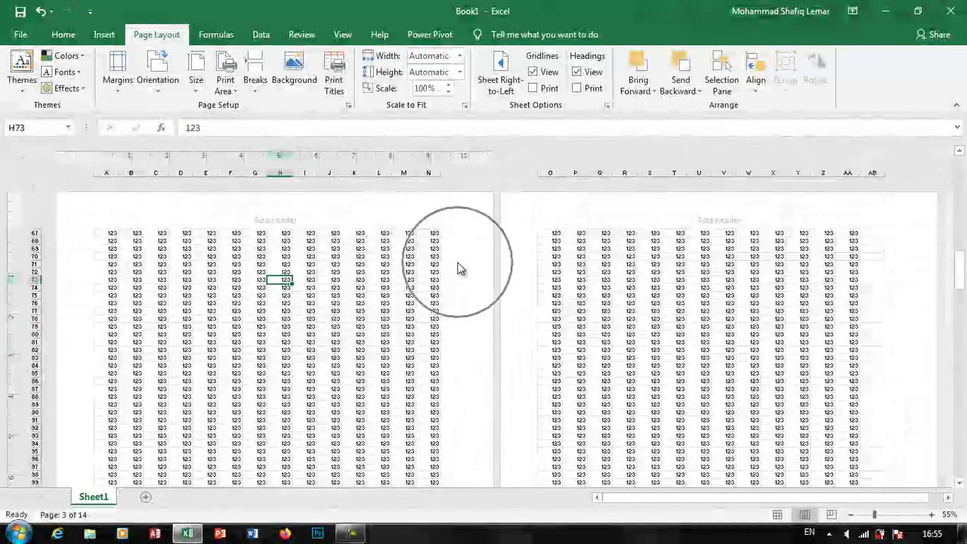
drag(964, 175, 957, 151)
Step: Try the Narrow margins in Page Layout view and set the page margins back to Normal
click(108, 89)
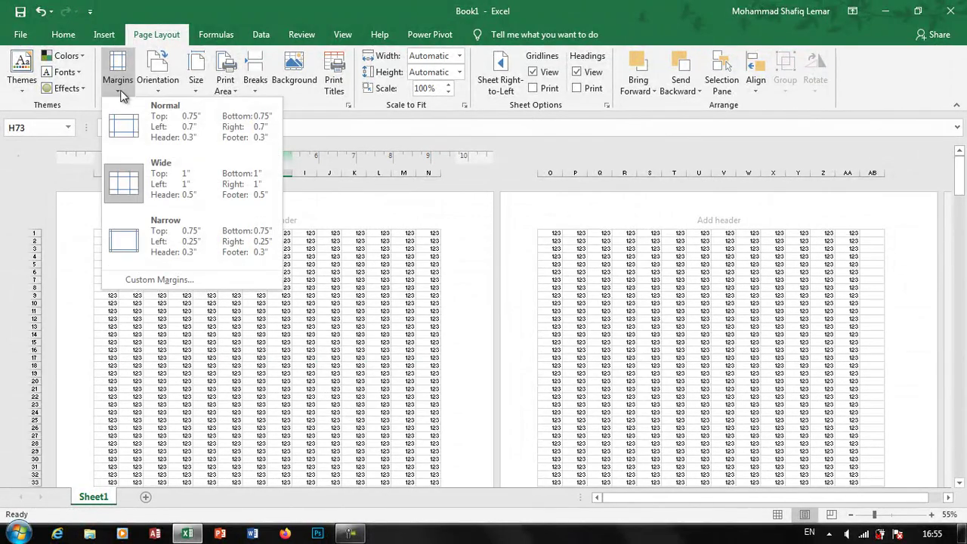
click(126, 231)
click(117, 89)
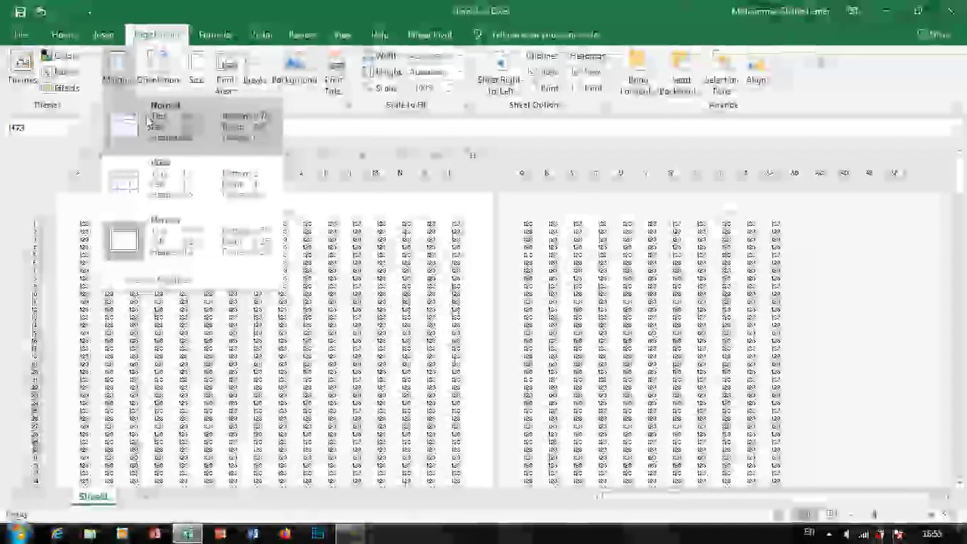
click(174, 113)
click(140, 83)
click(117, 83)
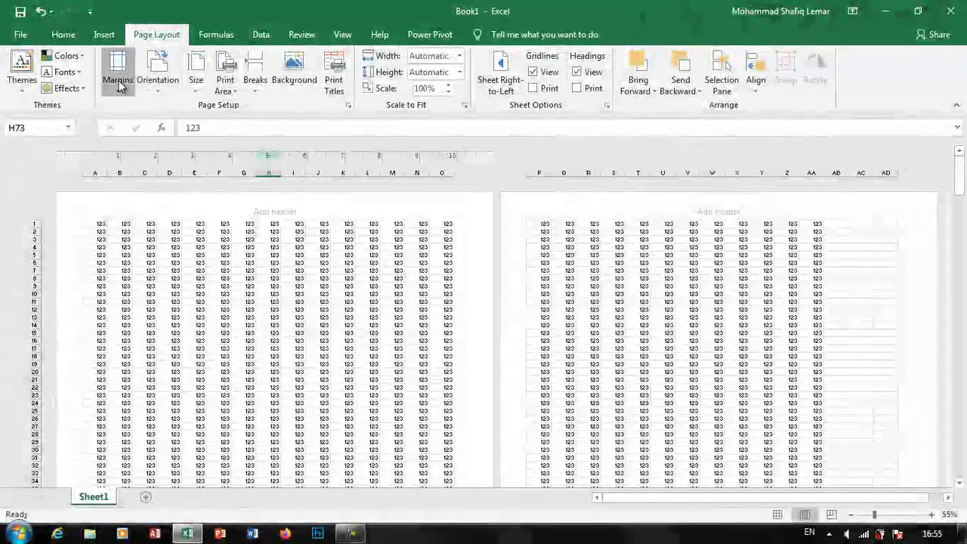
Step: Change the page orientation to Portrait and inspect the pages in Page Layout view
click(159, 85)
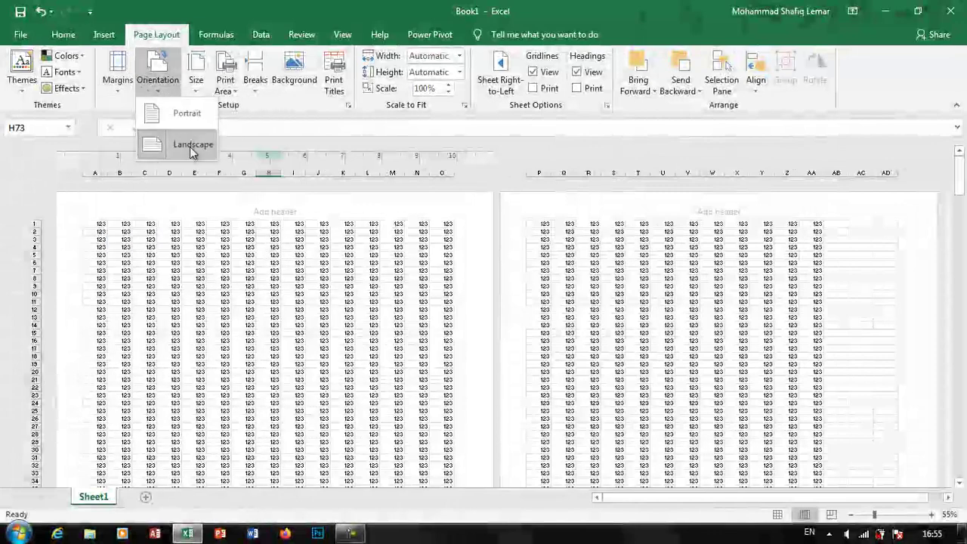
click(187, 114)
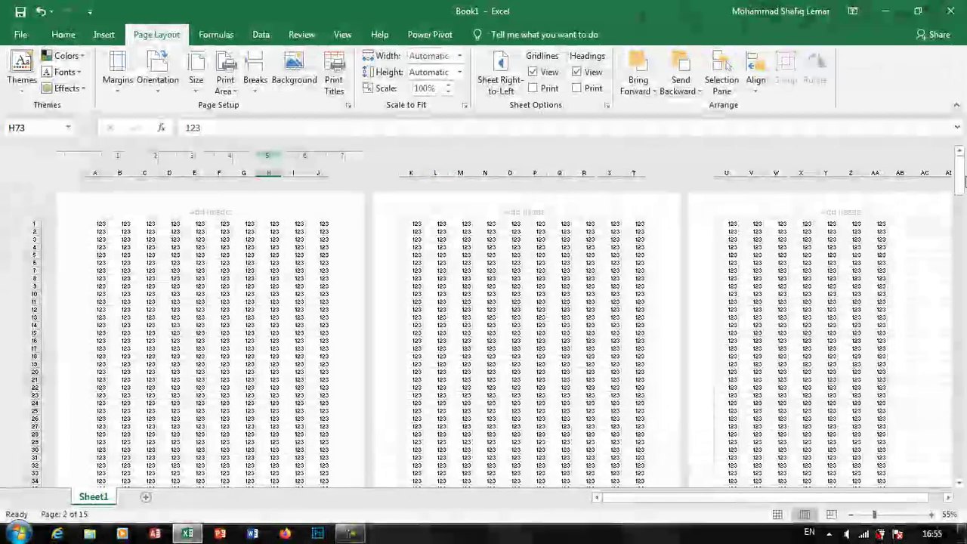
mouse_move(962, 179)
mouse_down()
mouse_move(960, 171)
mouse_move(960, 216)
mouse_move(959, 167)
mouse_up()
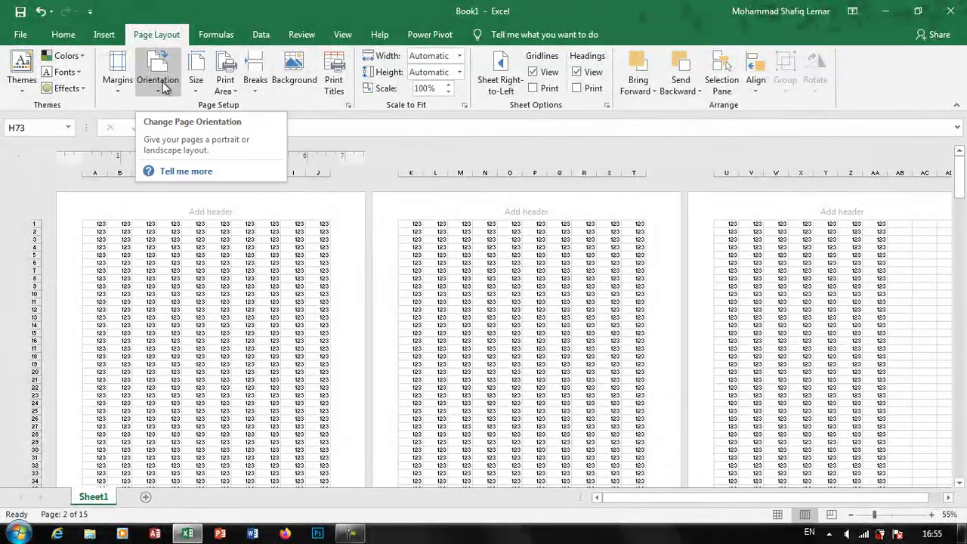
Step: Look through the available paper sizes for the sheet, down to B5 182 x 257 mm
click(187, 90)
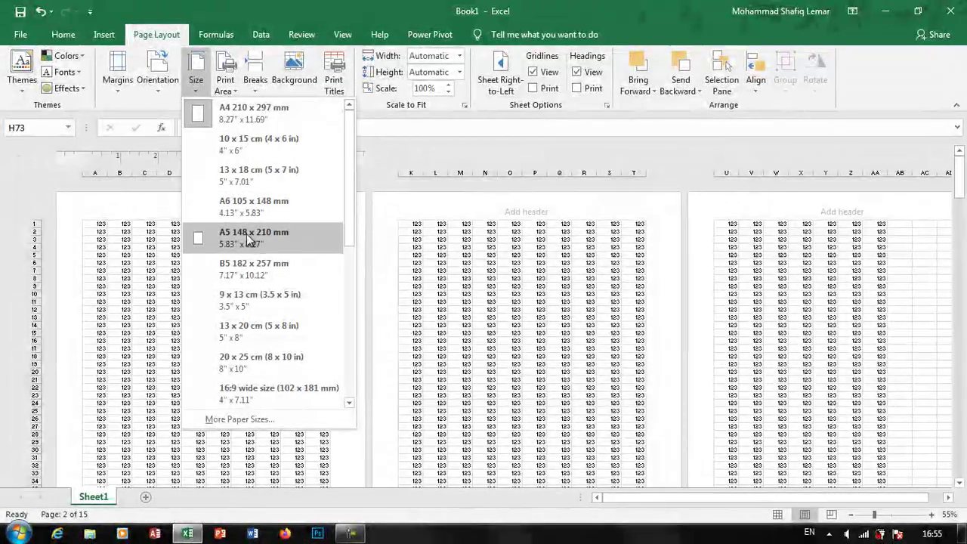
scroll(246, 278, down, 3)
scroll(247, 279, up, 3)
scroll(248, 278, down, 3)
scroll(247, 278, up, 3)
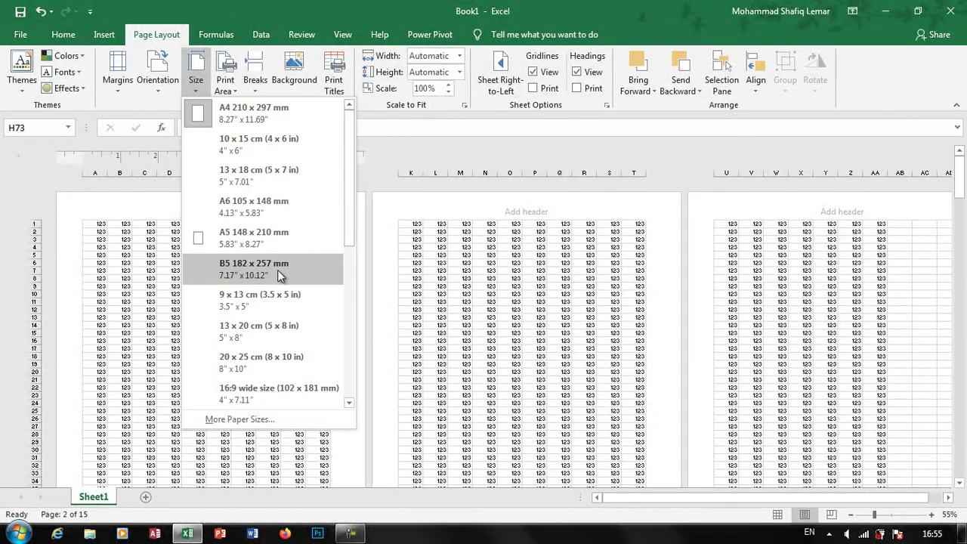
click(277, 270)
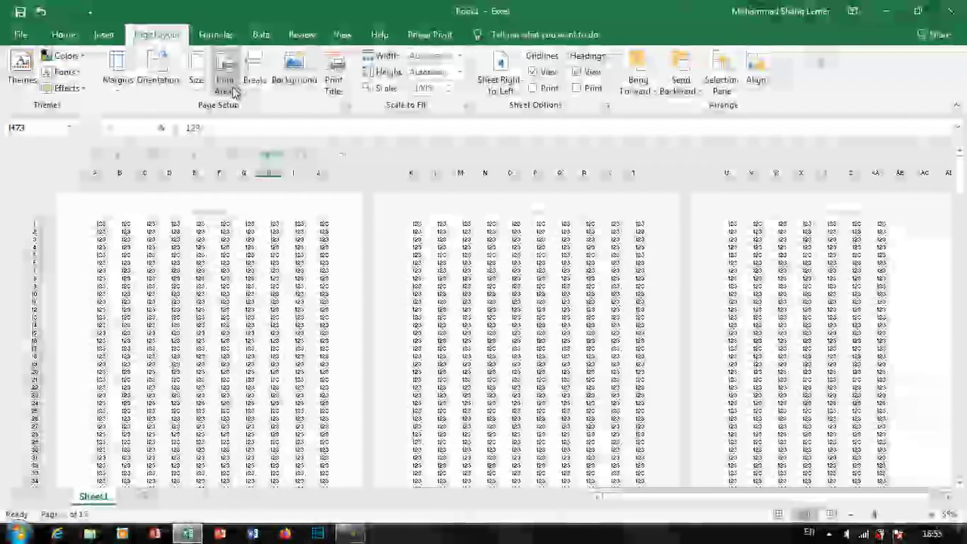
Step: Return to Normal view, fill the whole range E7:I18 with 00, and check the sheet in the print preview
click(778, 514)
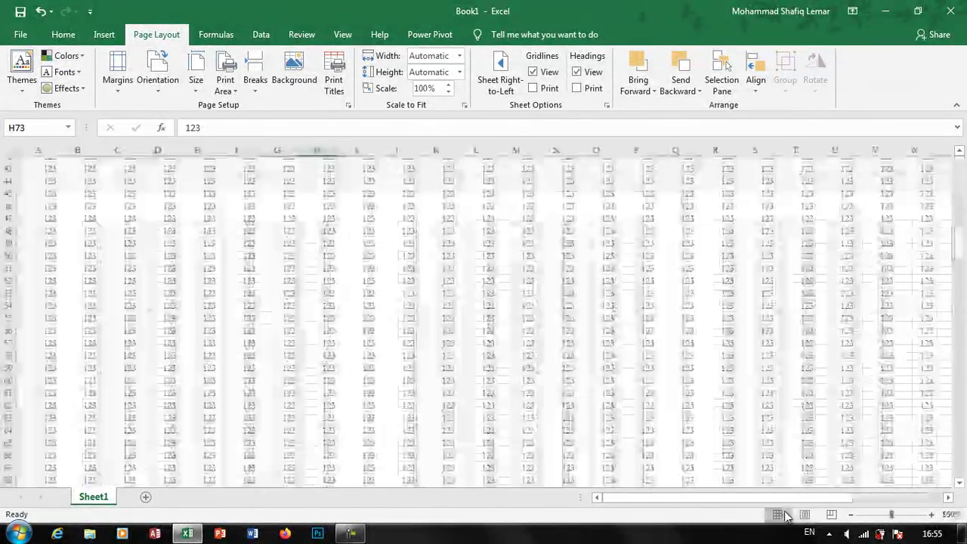
scroll(229, 254, up, 17)
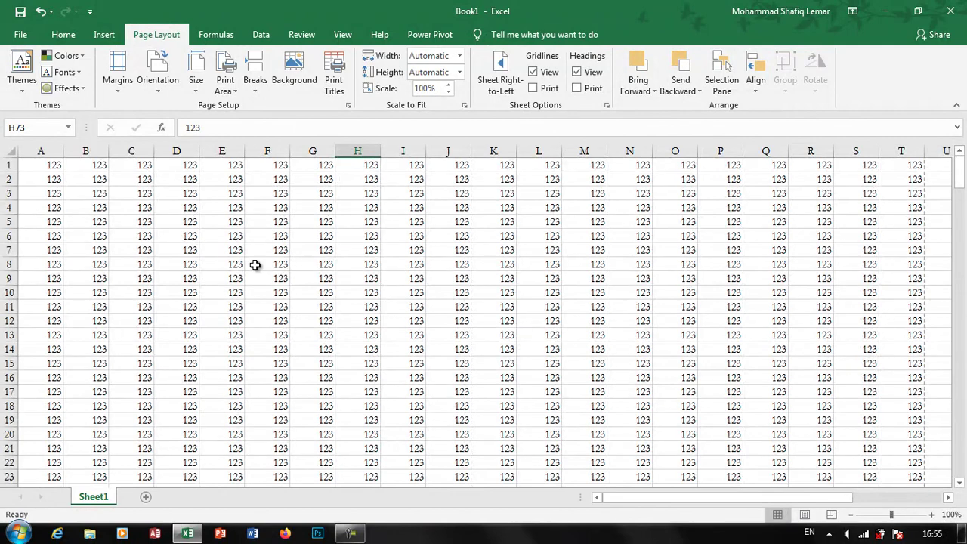
drag(222, 249, 405, 401)
text(00)
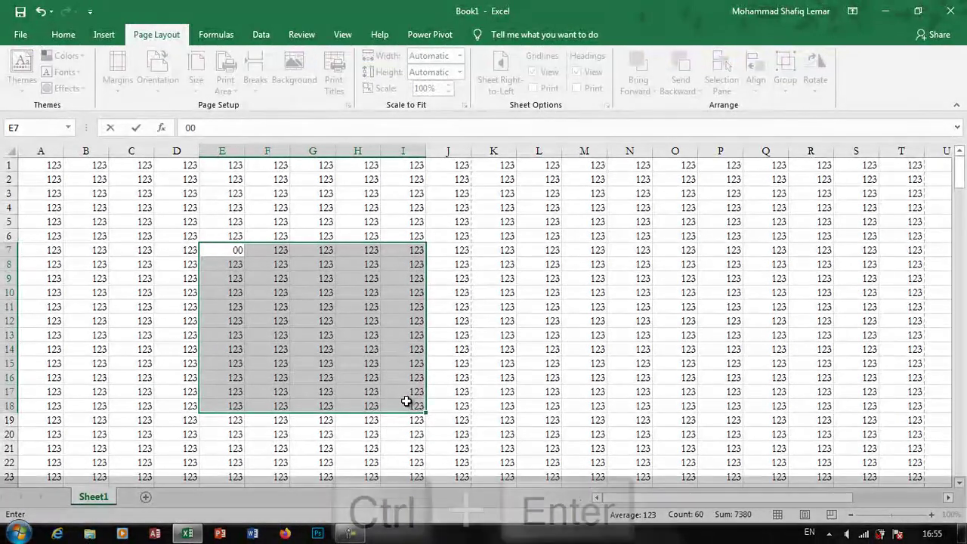
key(ctrl+Return)
click(478, 403)
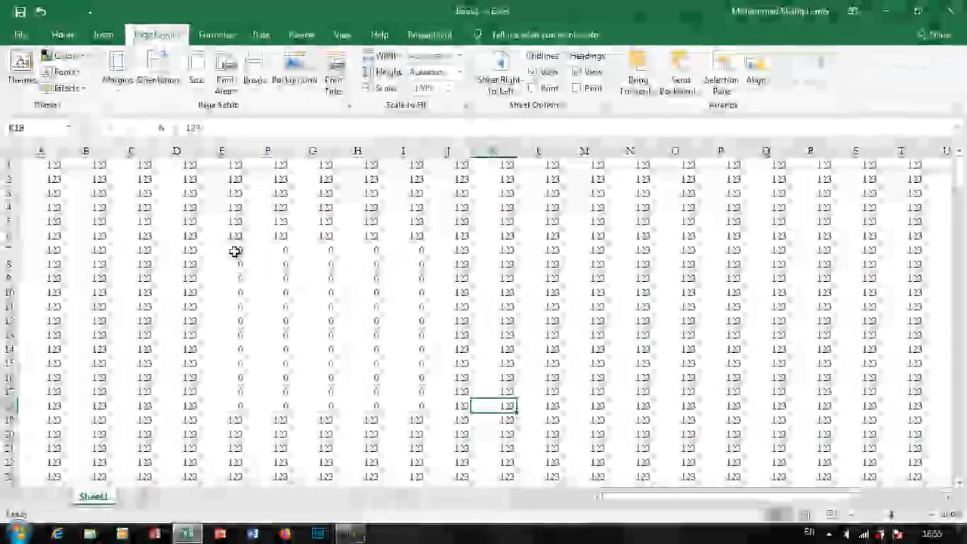
key(ctrl+p)
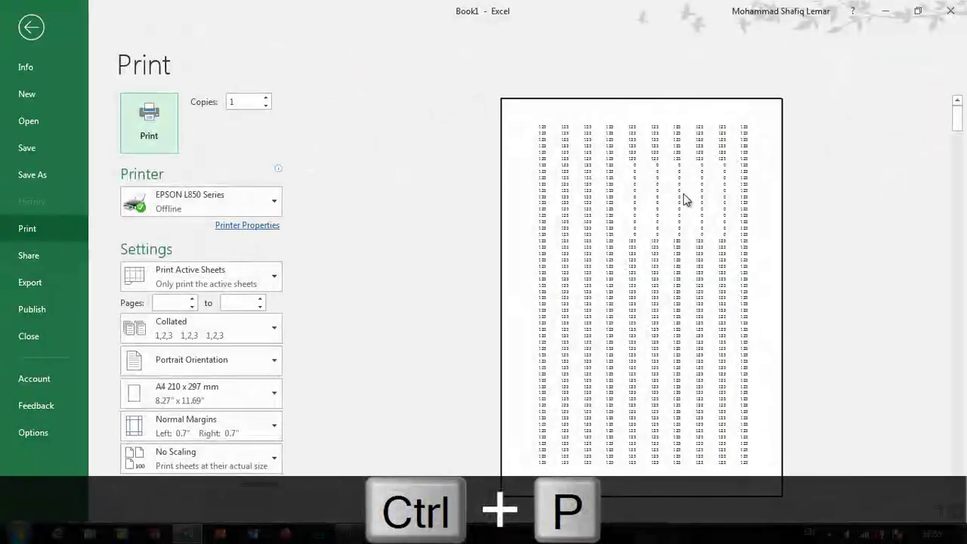
click(31, 27)
Step: Set the range E7:I18 as the print area and check it in the print preview
drag(233, 263, 317, 310)
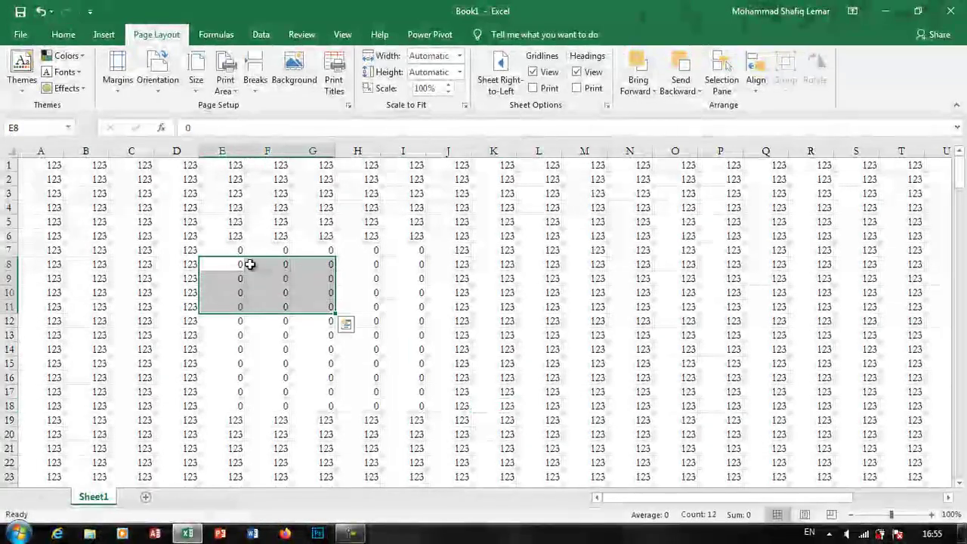
drag(244, 254, 418, 400)
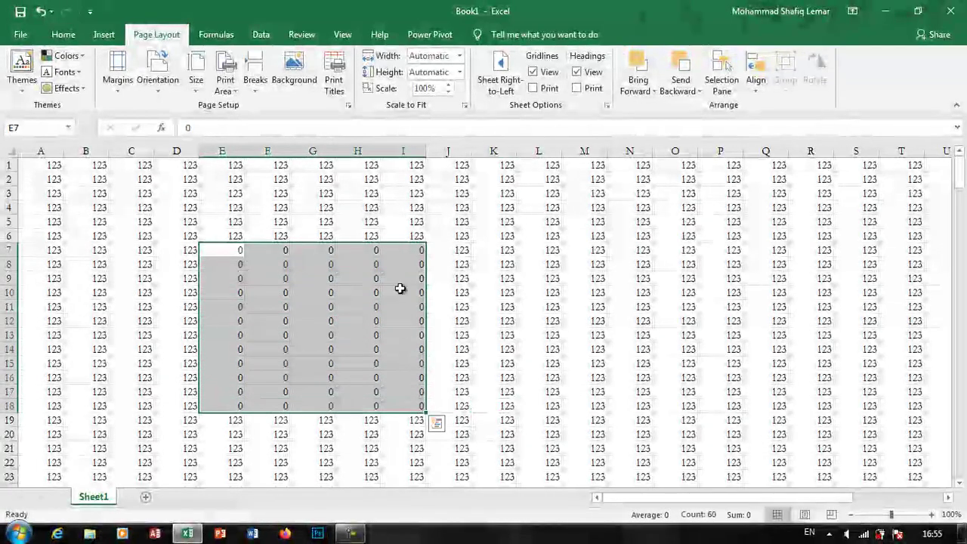
click(225, 81)
click(256, 106)
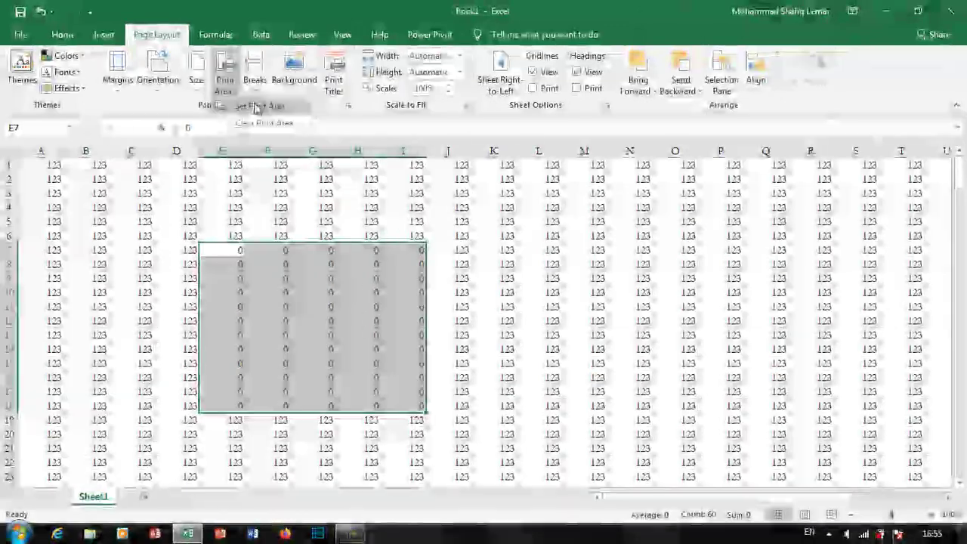
click(584, 306)
click(316, 280)
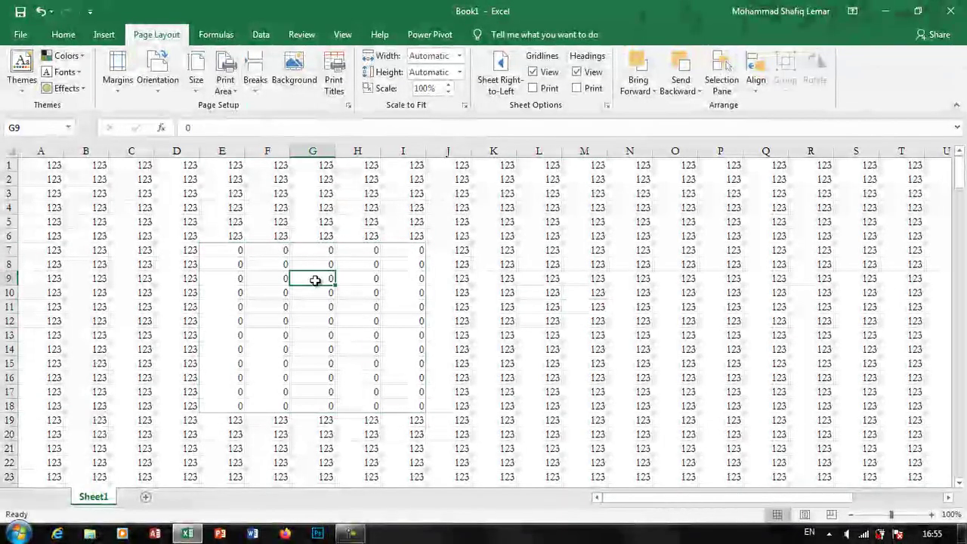
key(ctrl+p)
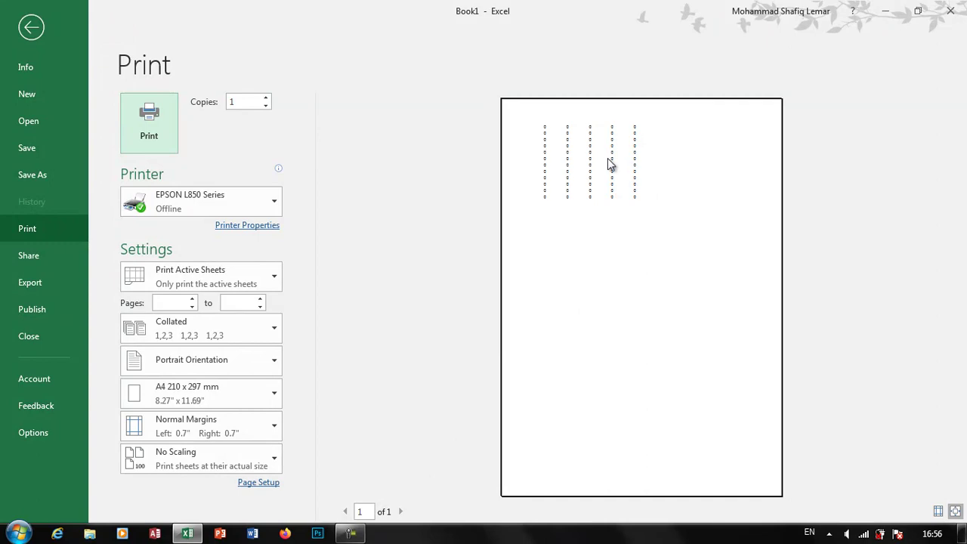
click(31, 27)
Step: Clear the sheet's print area and check the full sheet in the print preview
click(221, 86)
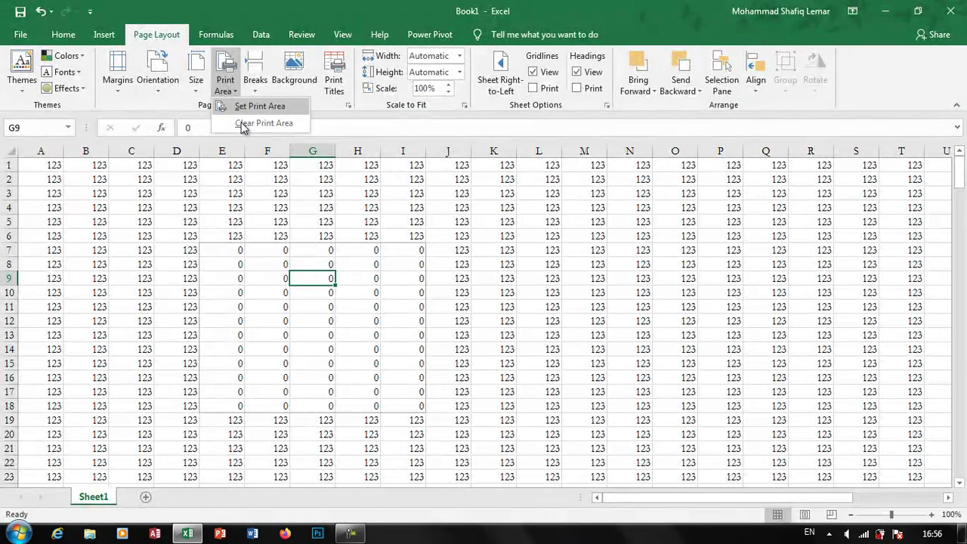
click(318, 124)
drag(459, 179, 551, 206)
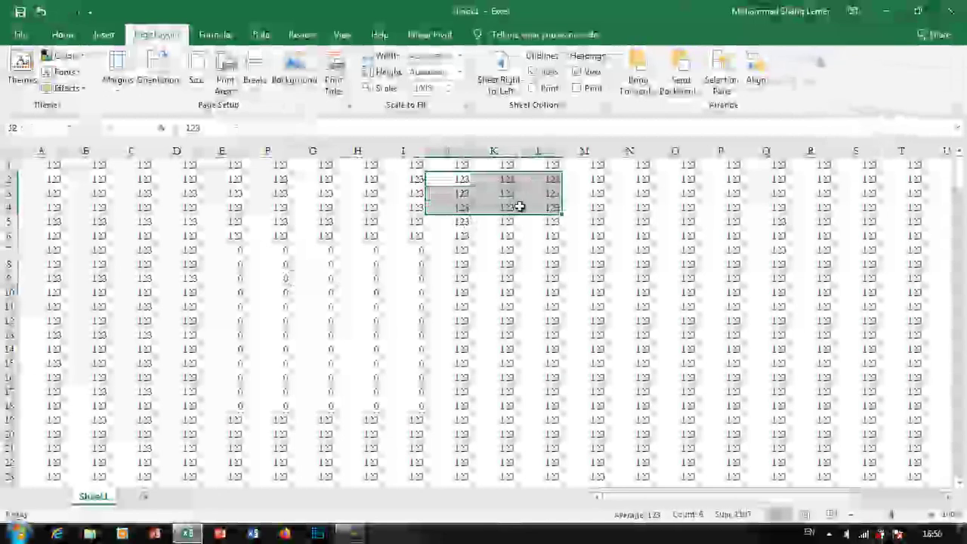
click(224, 83)
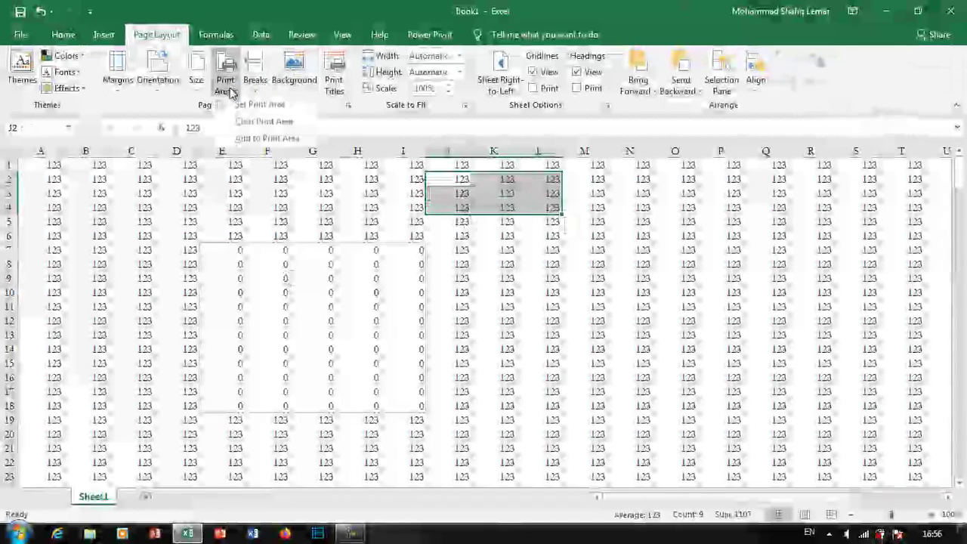
click(285, 125)
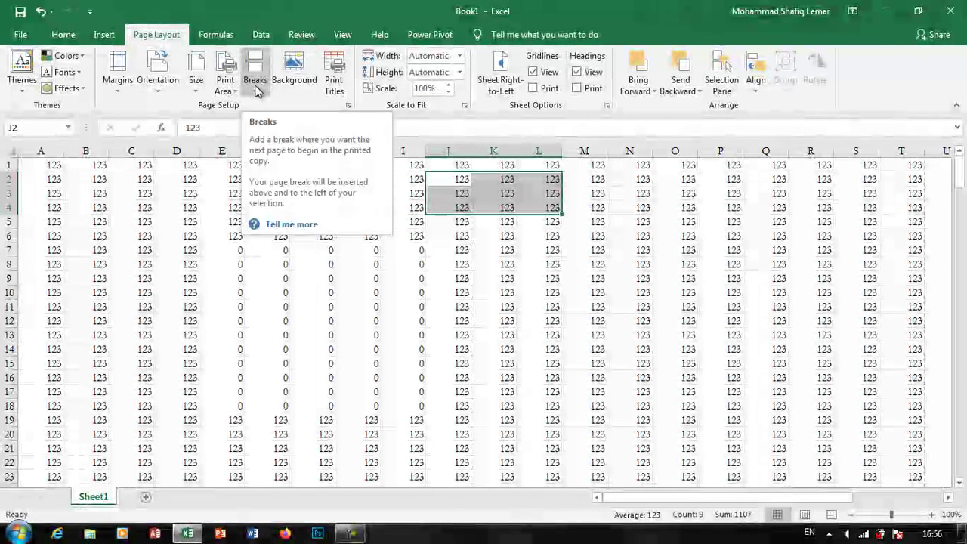
click(356, 311)
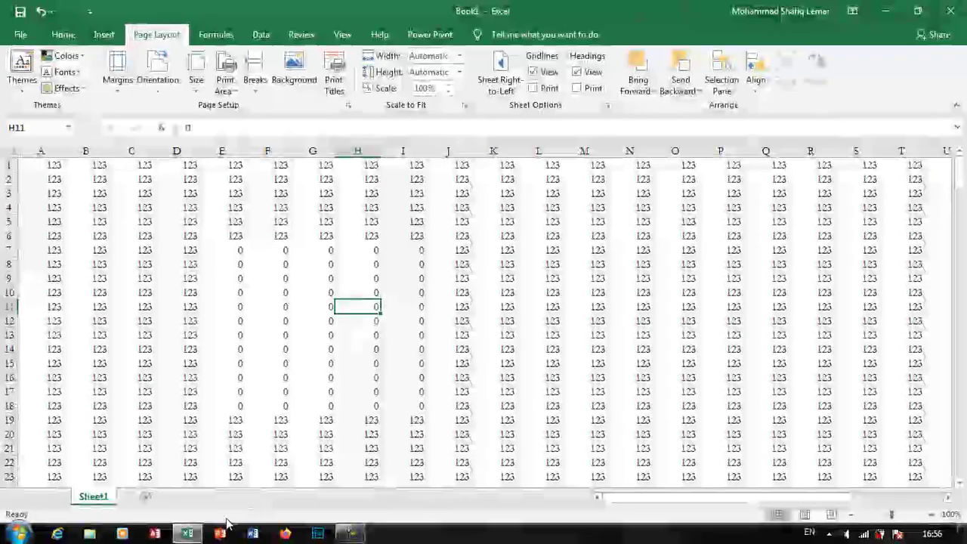
key(ctrl+p)
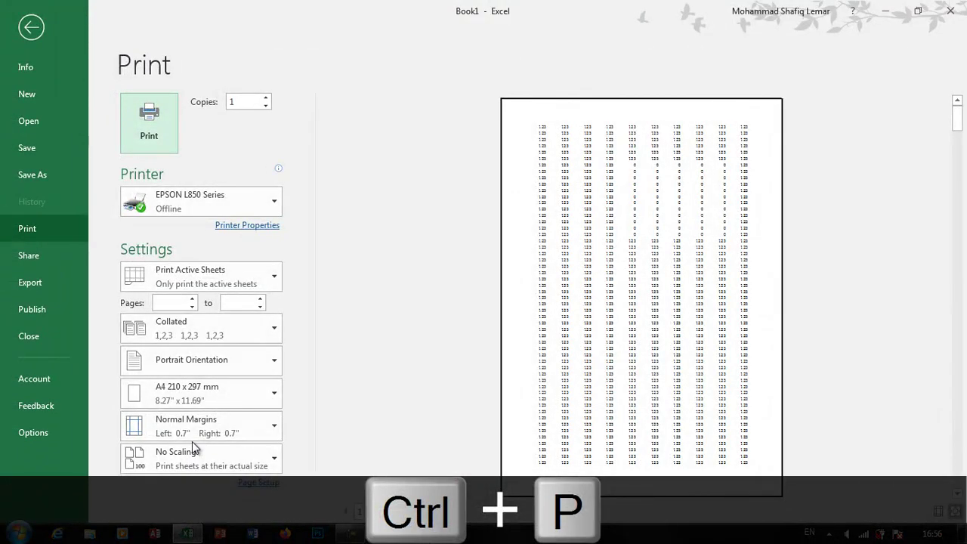
Step: Open the recent workbook Excel Nov Test.xlsx and check its Sheet2 in the print preview
click(30, 122)
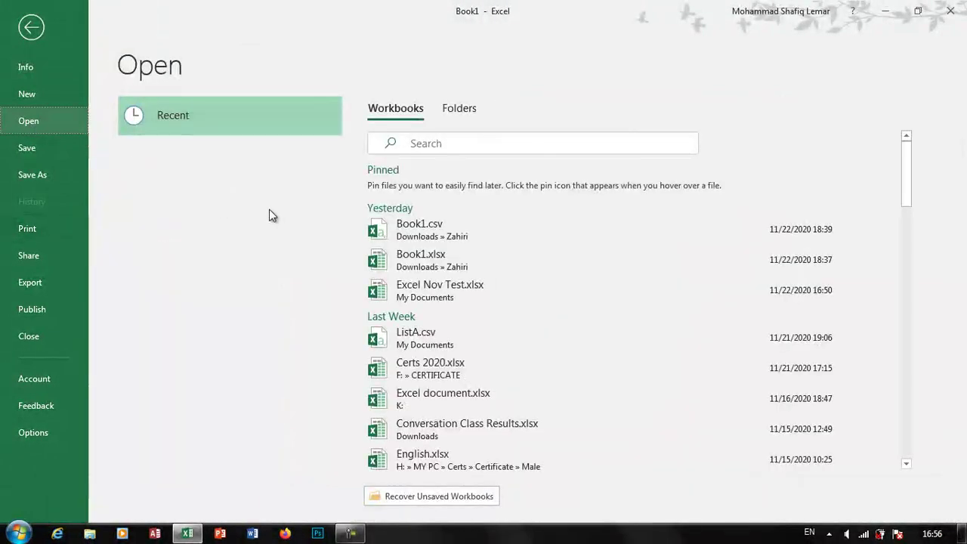
click(481, 281)
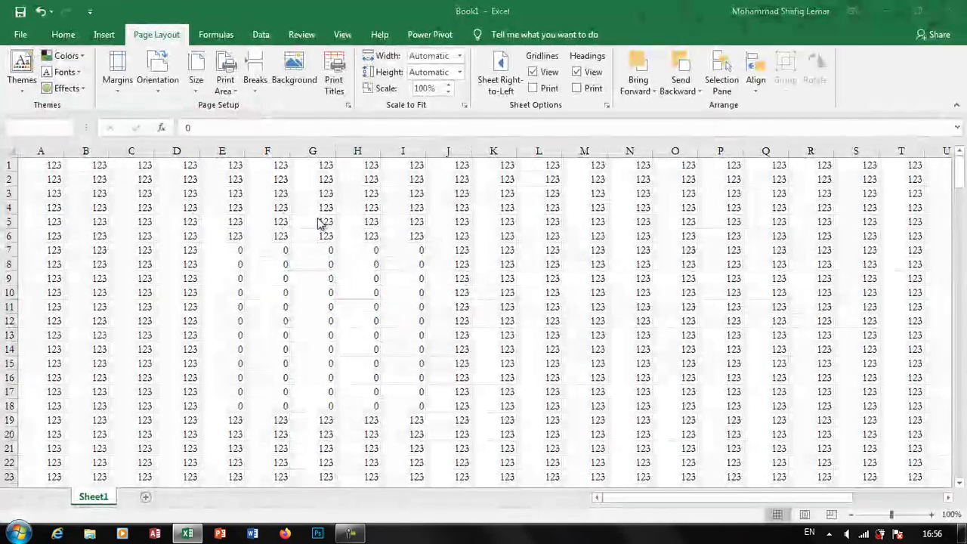
scroll(300, 218, up, 1)
key(ctrl+p)
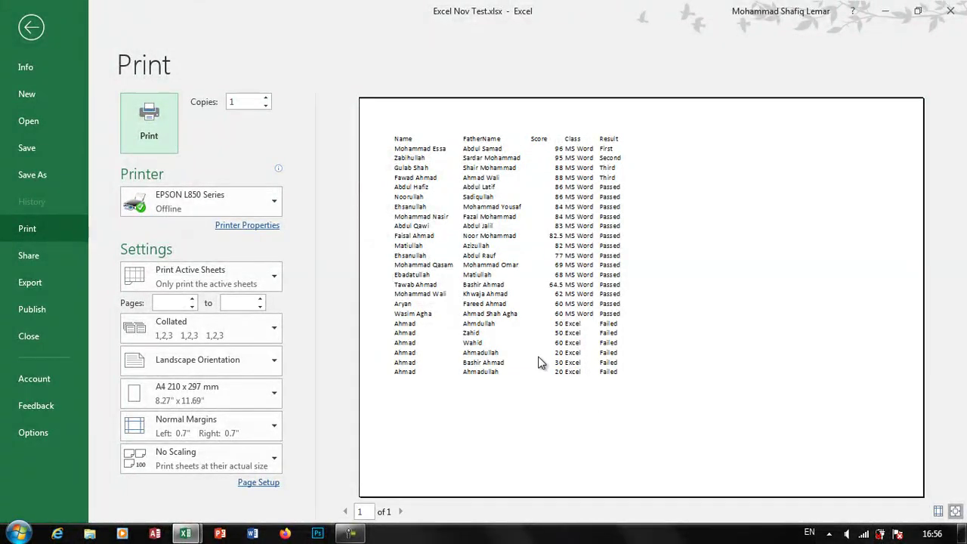
click(15, 23)
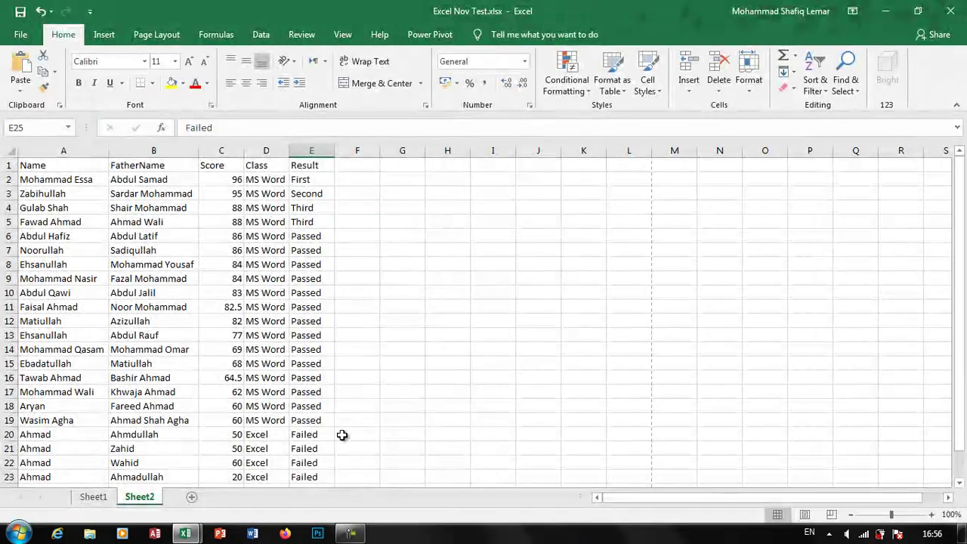
Step: Insert a page break at cell F20, just outside the results table
click(346, 437)
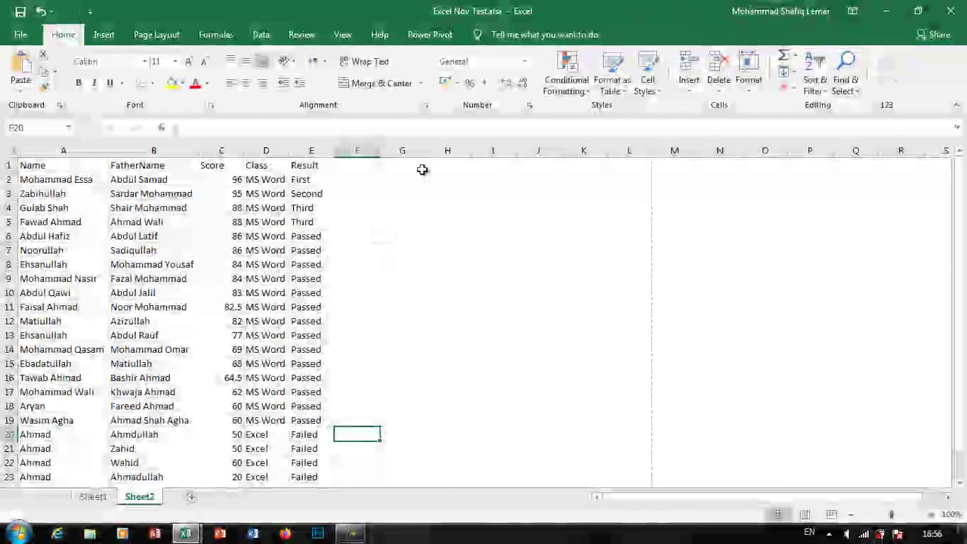
click(156, 34)
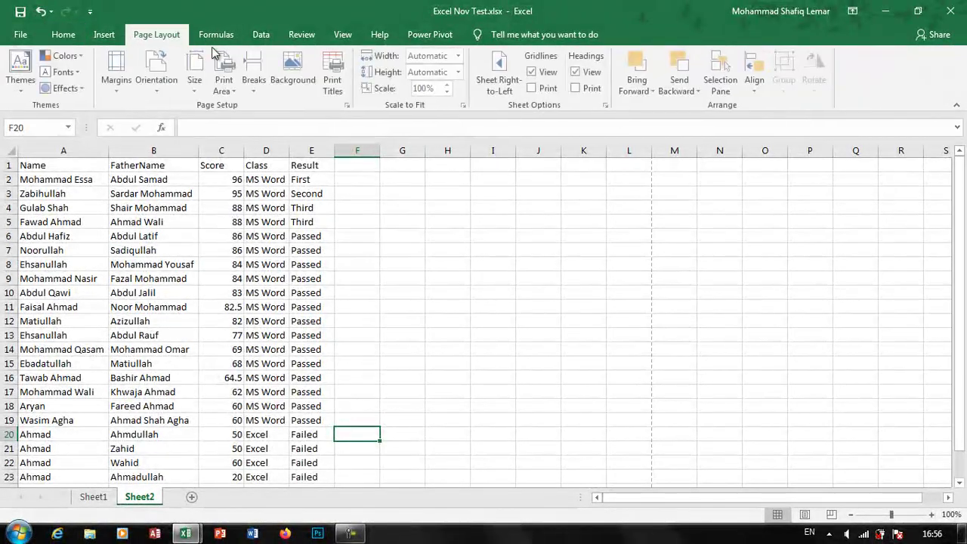
click(255, 82)
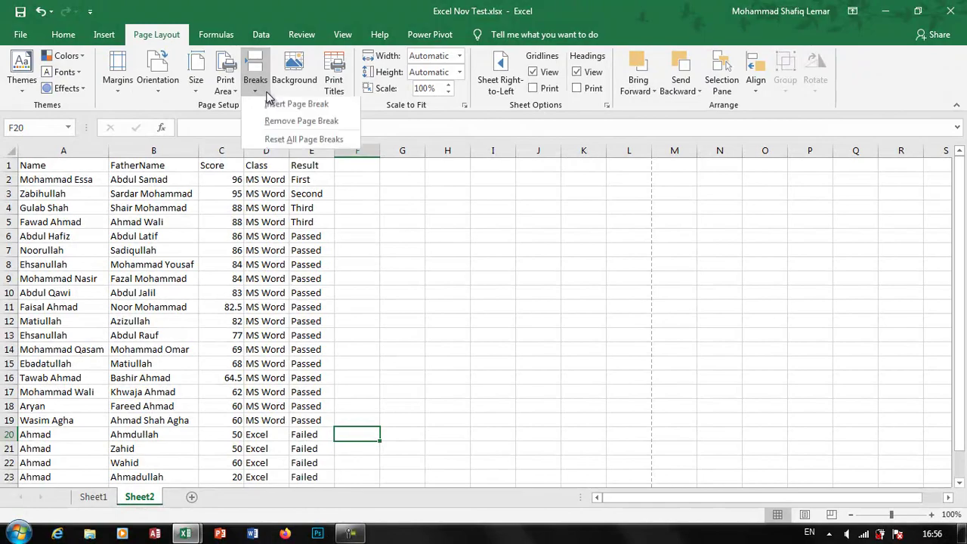
click(300, 108)
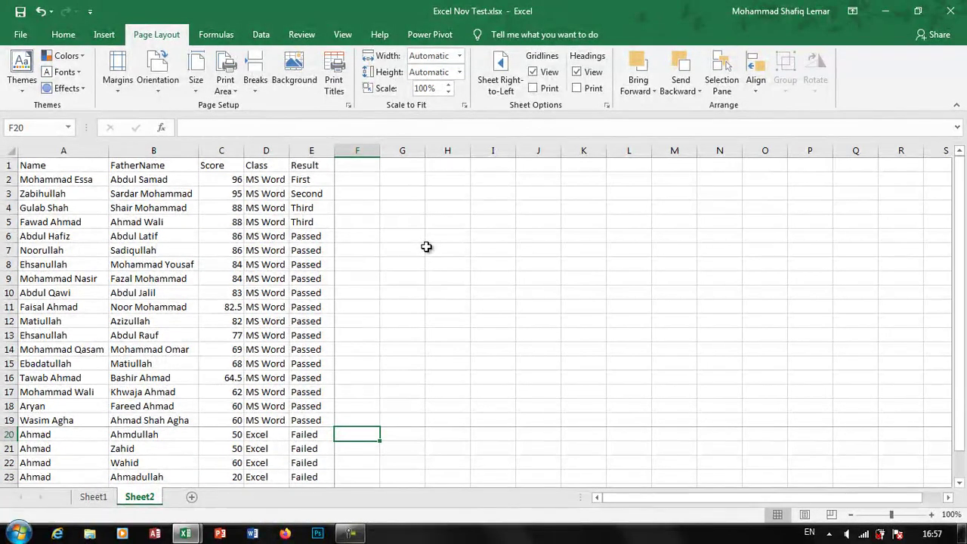
Step: Look through the pages in the print preview and remove the page break at cell F20
key(ctrl+p)
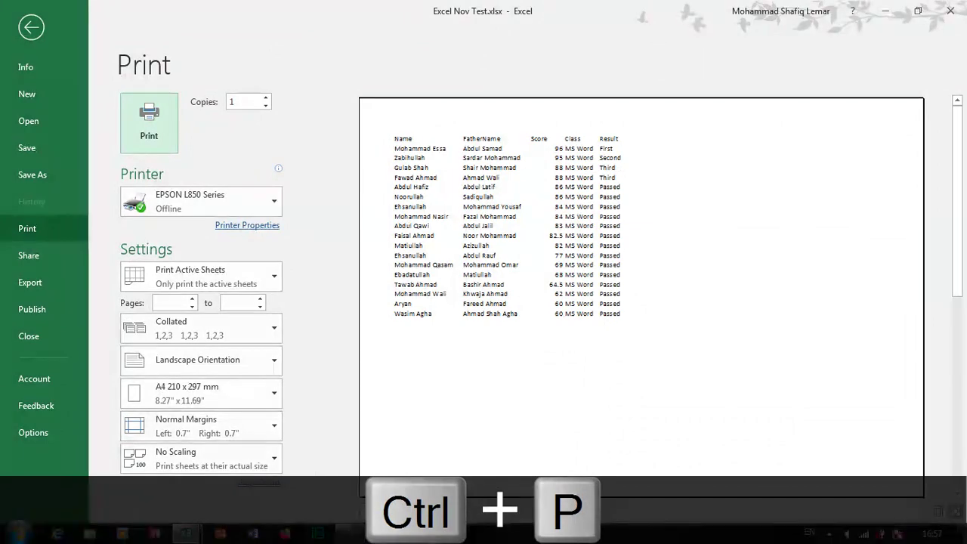
scroll(534, 277, down, 1)
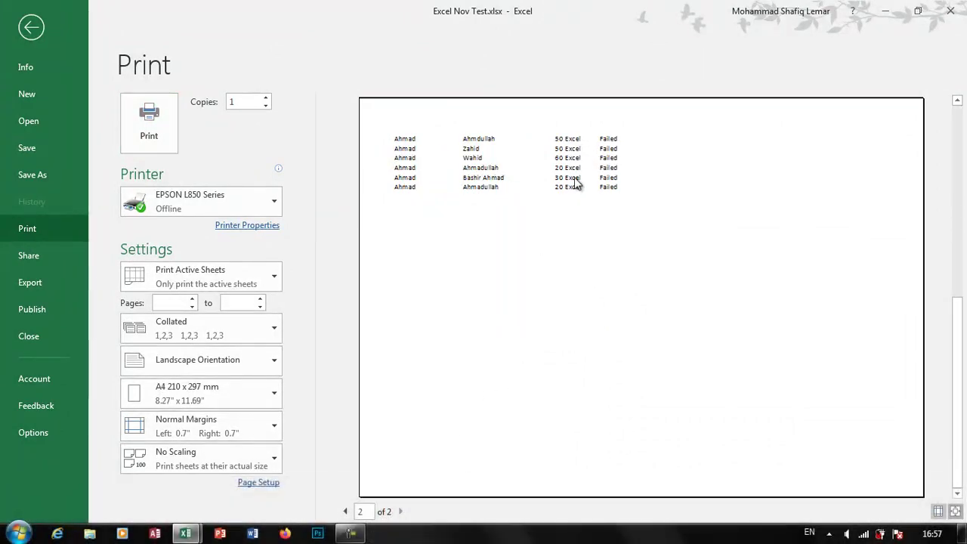
key(Escape)
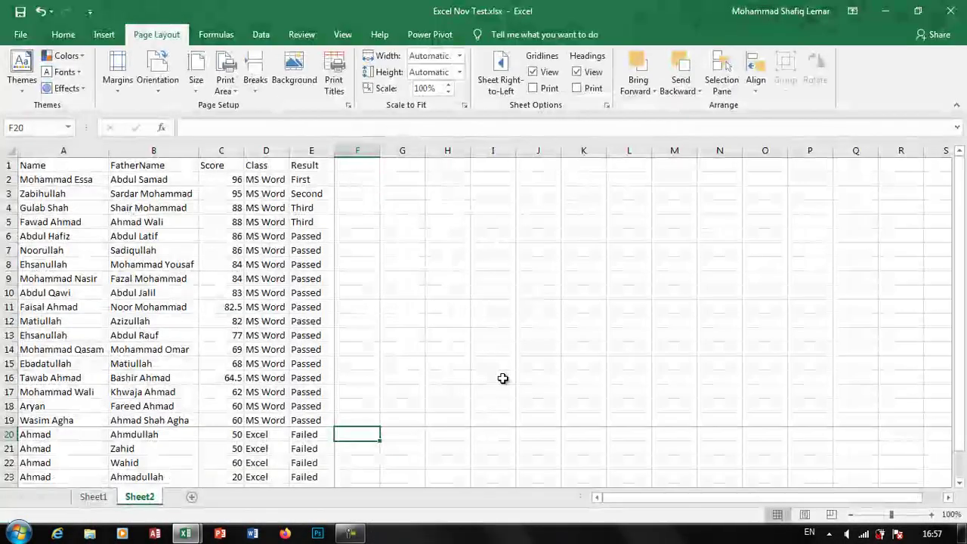
click(258, 91)
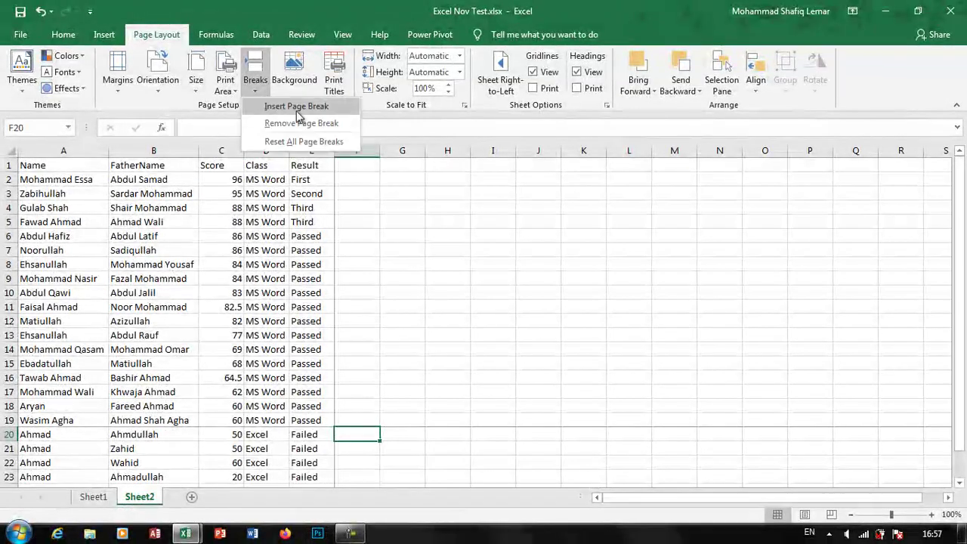
click(318, 128)
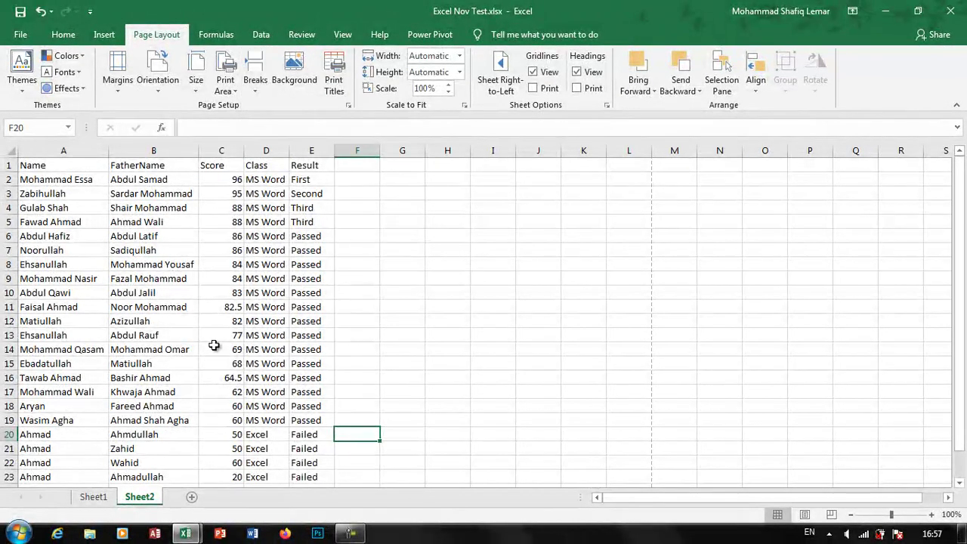
Step: Insert a page break at cell C16 in the Score column and look through the pages in the print preview
click(225, 373)
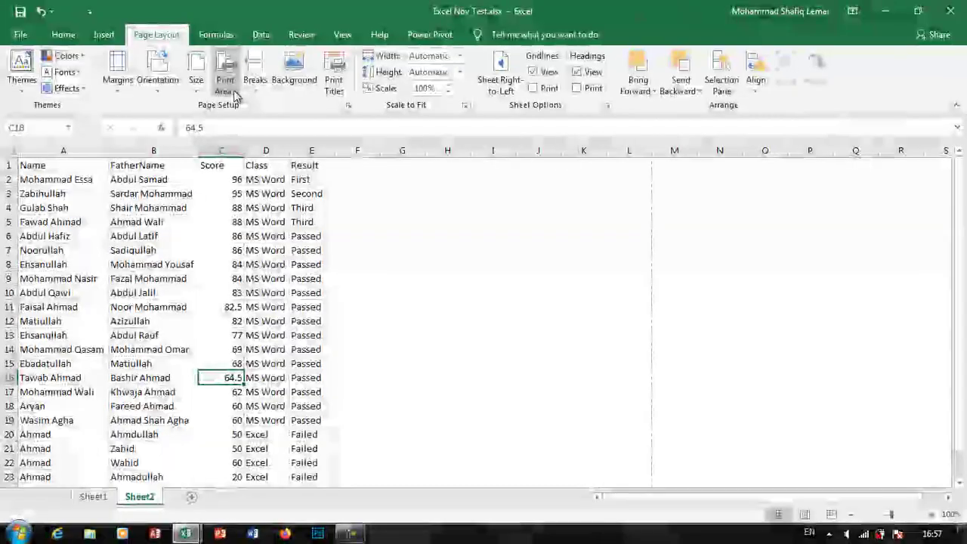
click(224, 86)
click(256, 82)
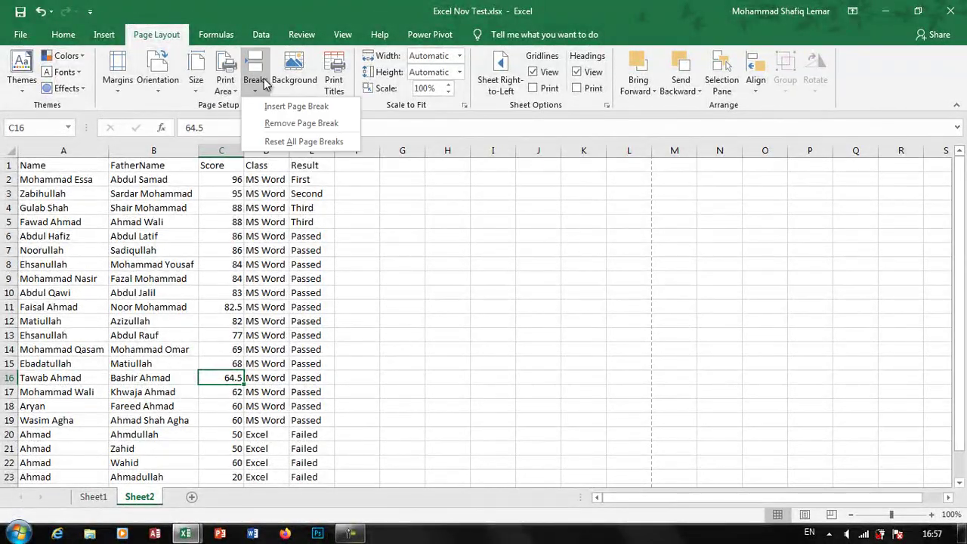
click(284, 106)
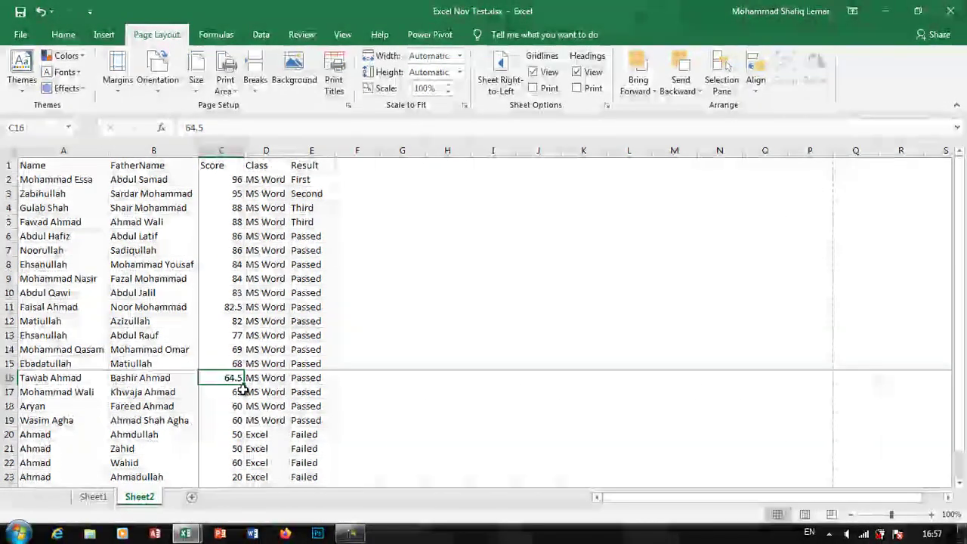
key(ctrl+p)
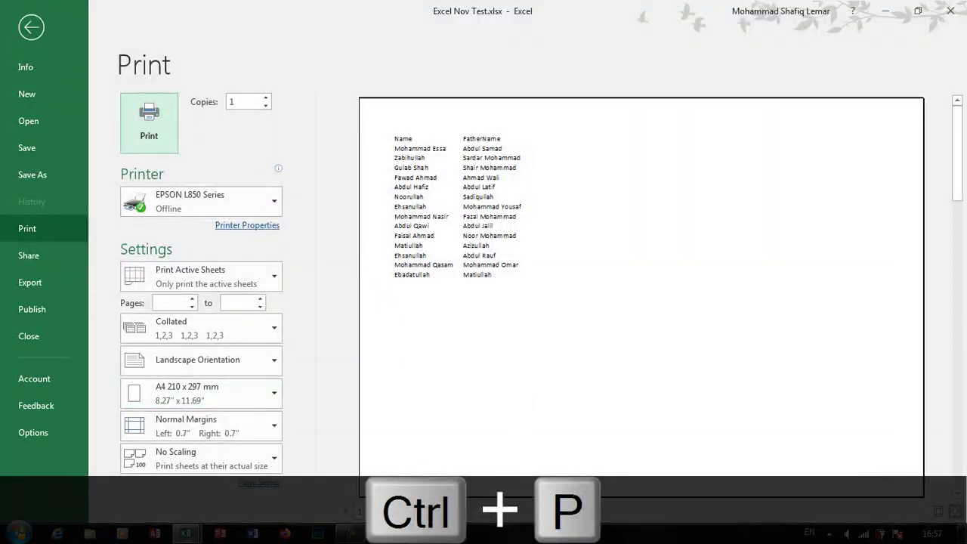
scroll(408, 370, down, 2)
scroll(294, 375, down, 2)
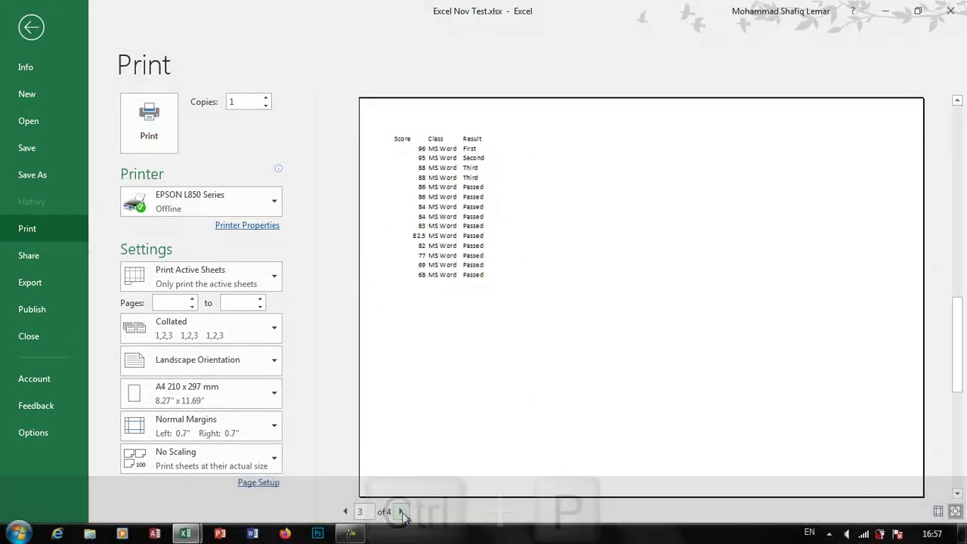
click(31, 36)
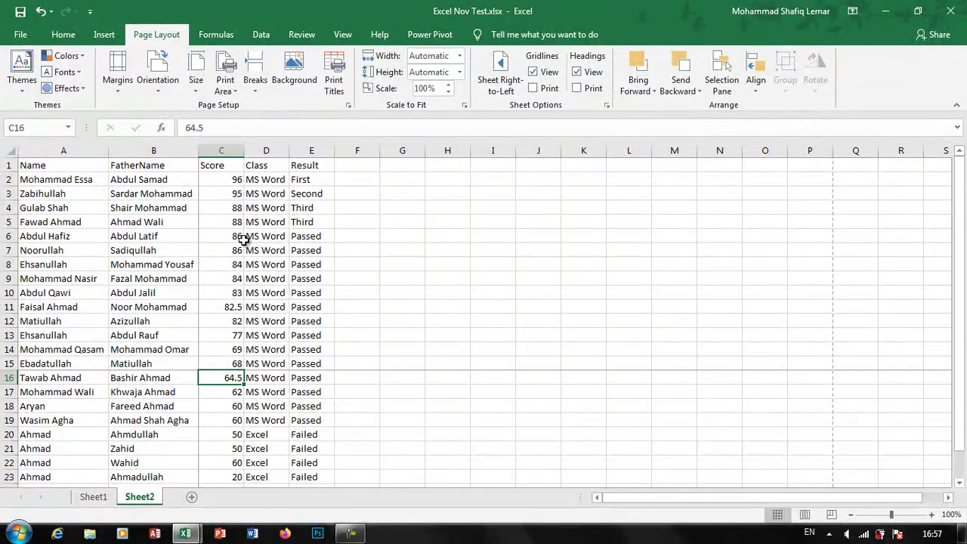
Step: Insert another page break at cell C7 in the Score column
click(261, 271)
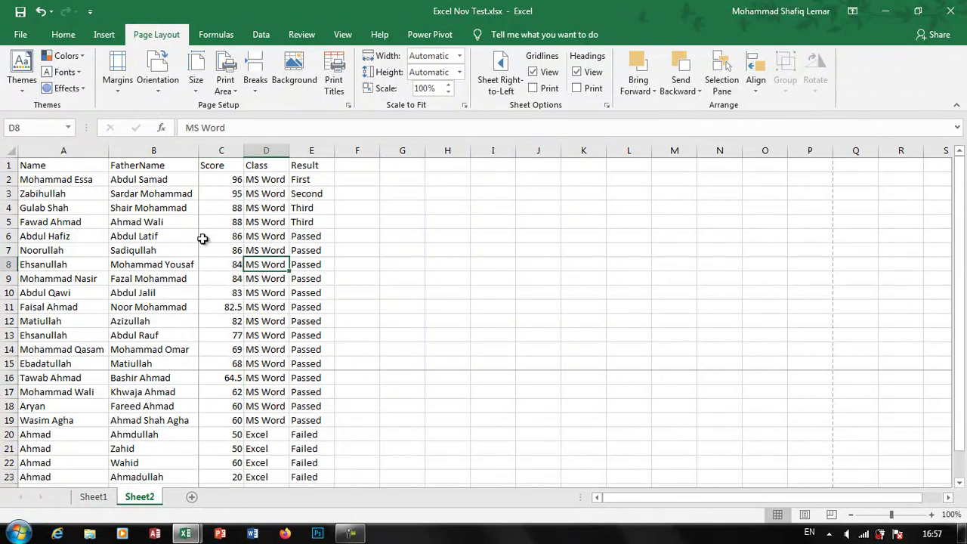
click(181, 254)
click(219, 251)
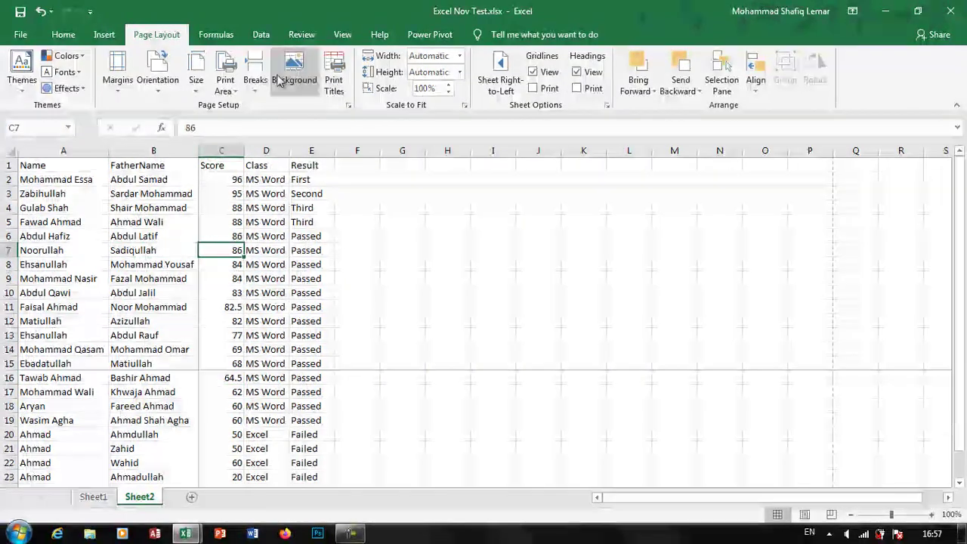
click(256, 84)
click(283, 106)
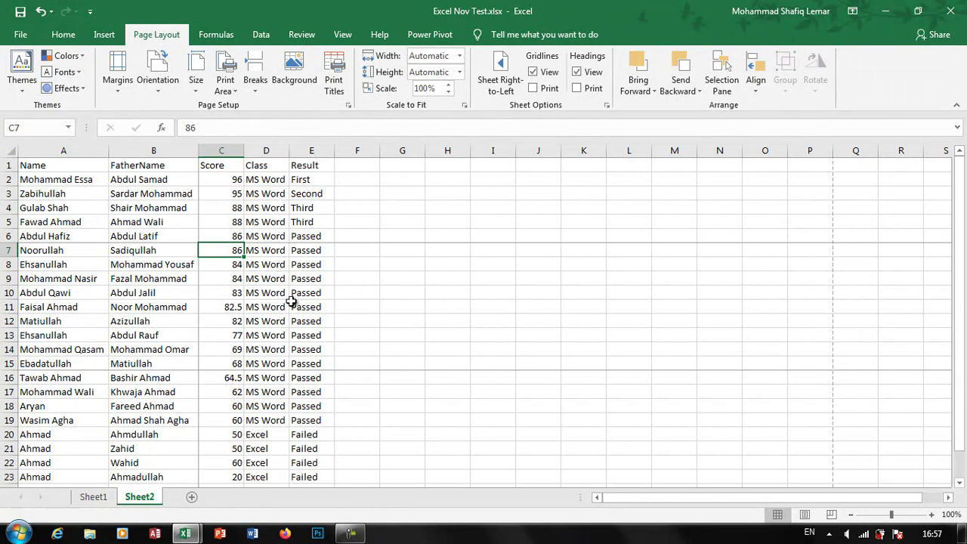
Step: Go through cells in the sections split by the page breaks, and reset all page breaks on the sheet
click(125, 195)
click(126, 305)
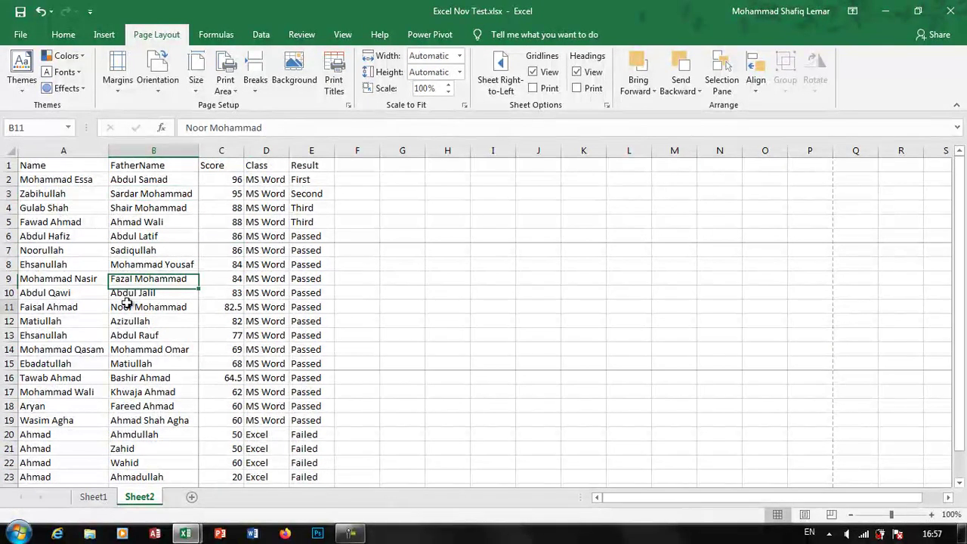
click(121, 408)
click(275, 210)
click(255, 278)
click(253, 404)
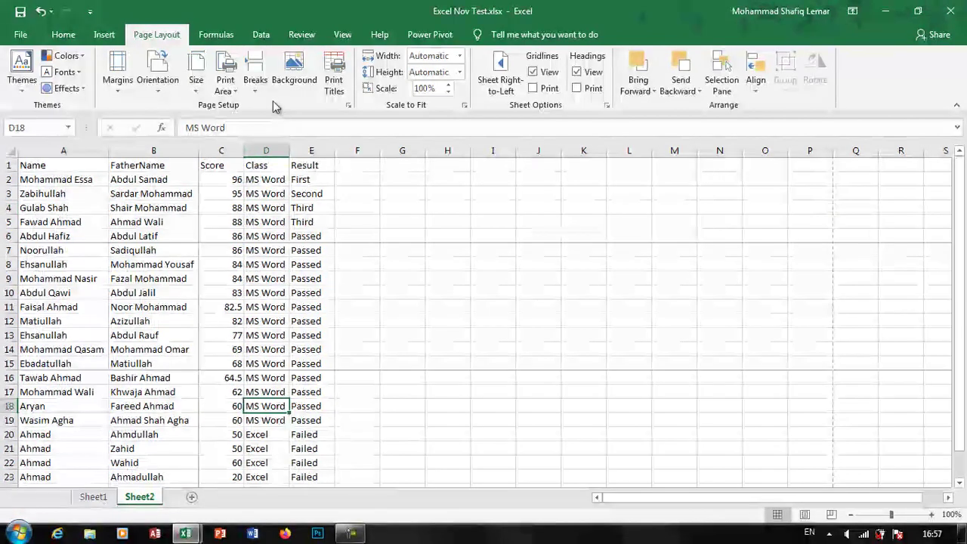
click(256, 81)
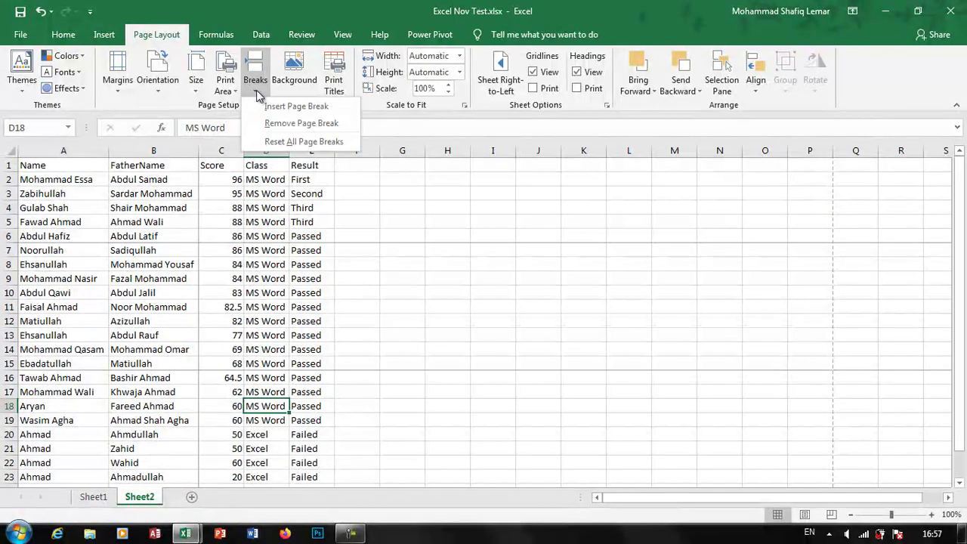
click(322, 142)
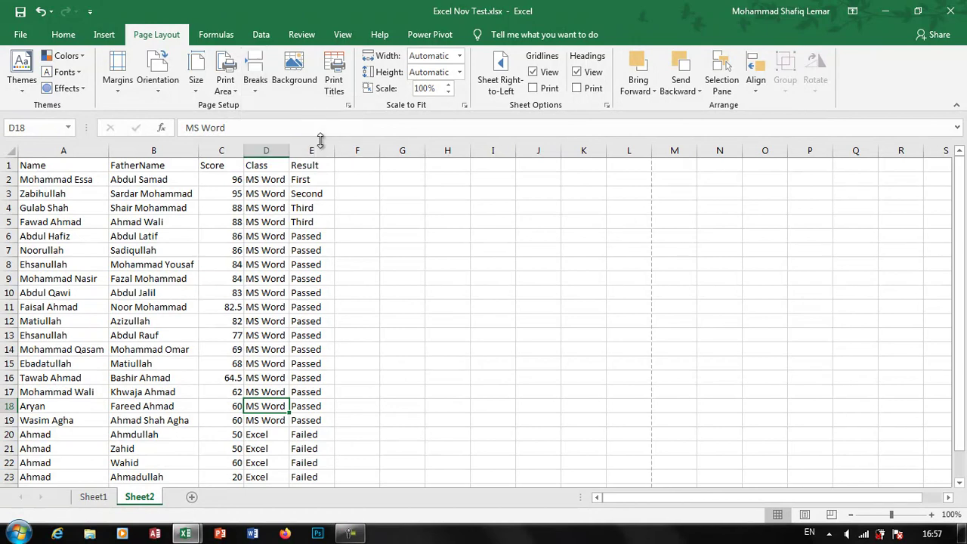
Step: Search Bing for flowers and insert the pink flower picture as the sheet background
click(290, 79)
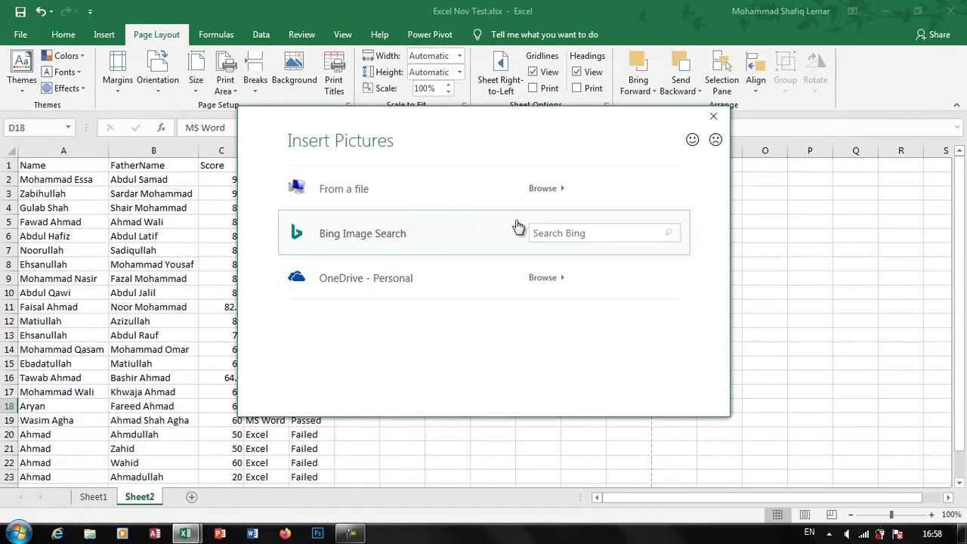
click(562, 229)
text(flowers)
key(Return)
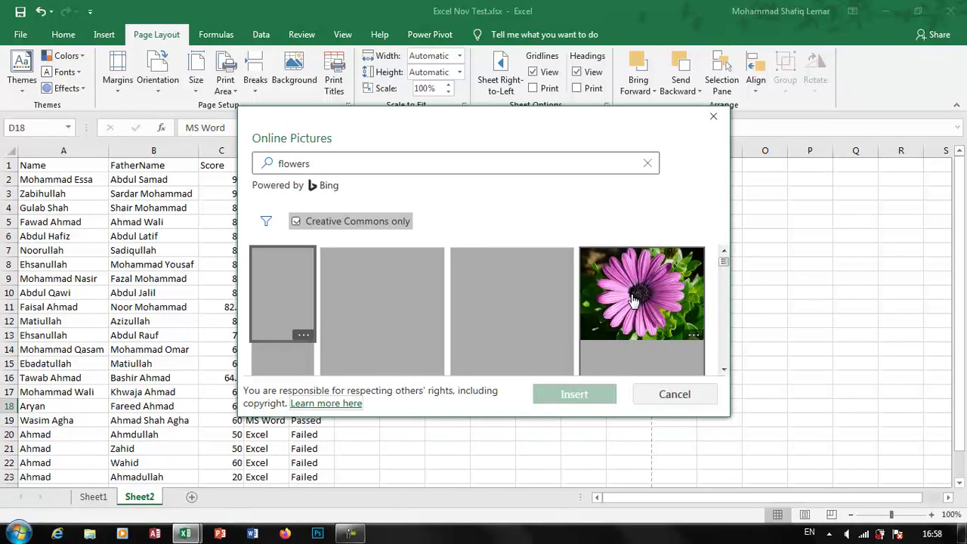
click(691, 338)
click(596, 395)
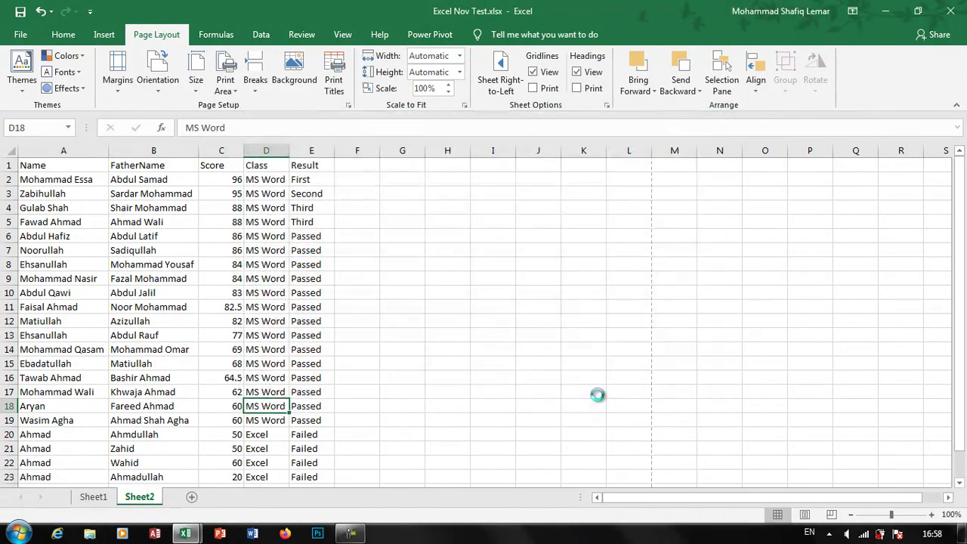